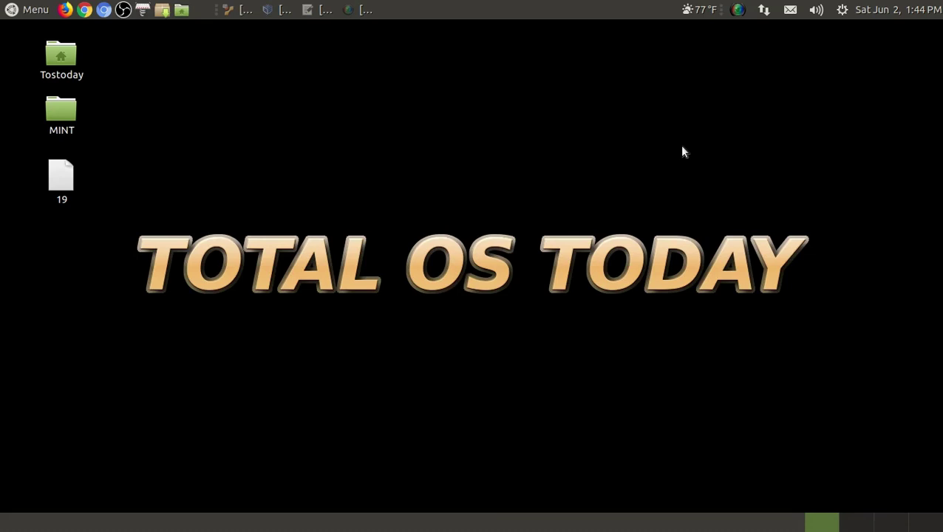
- Open and close the Menu, then restore the minimized Pluma notes file 19 from the taskbar
left_click(36, 10)
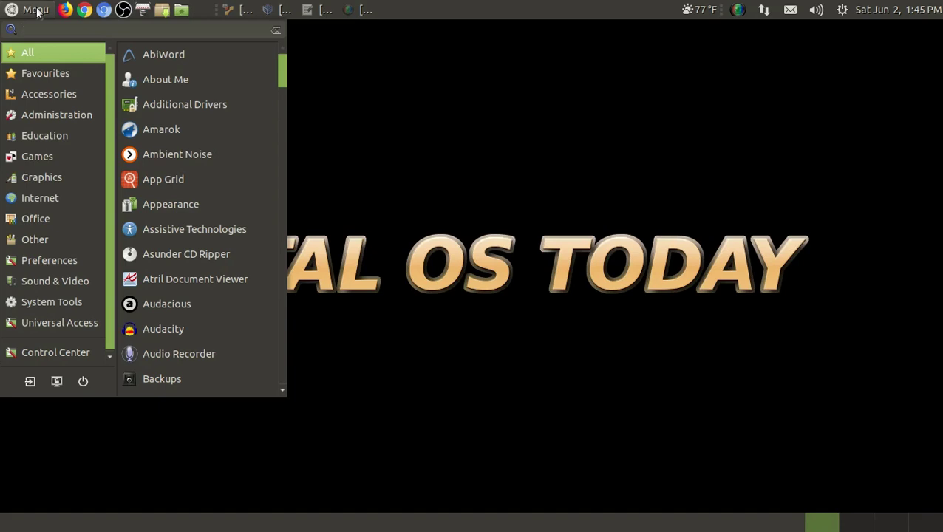
left_click(37, 13)
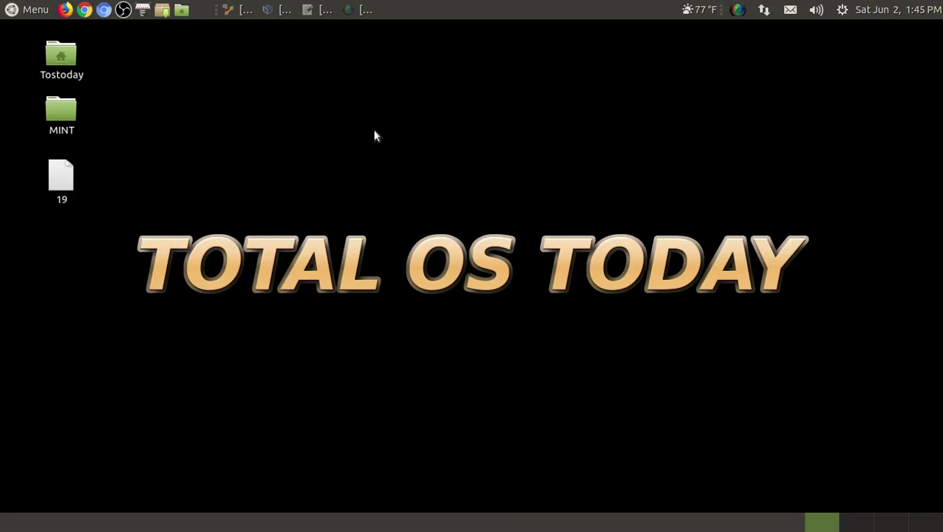
left_click(309, 11)
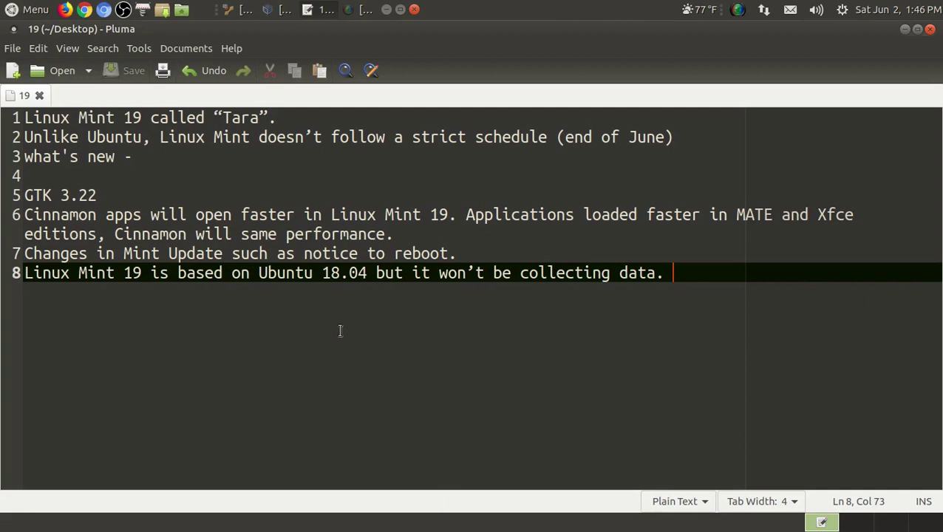
- Close the Pluma window holding file 19 so the desktop is visible
left_click(929, 30)
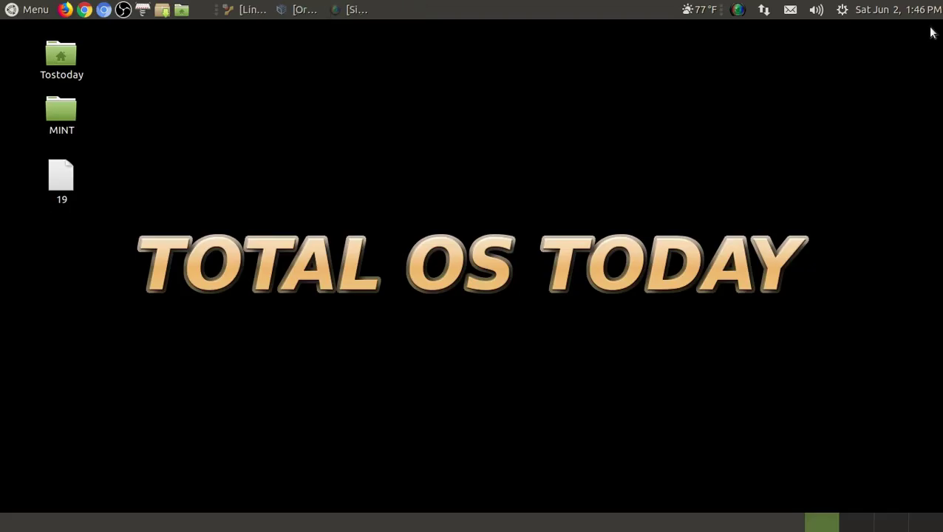
- Switch to the Linux VirtualBox window and select the Install Linux Mint desktop icon
left_click(252, 10)
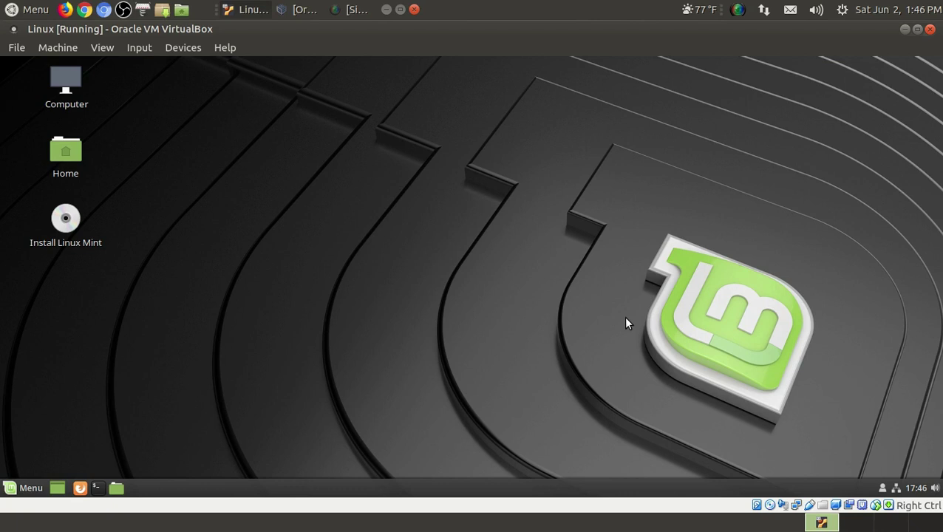
left_click(62, 220)
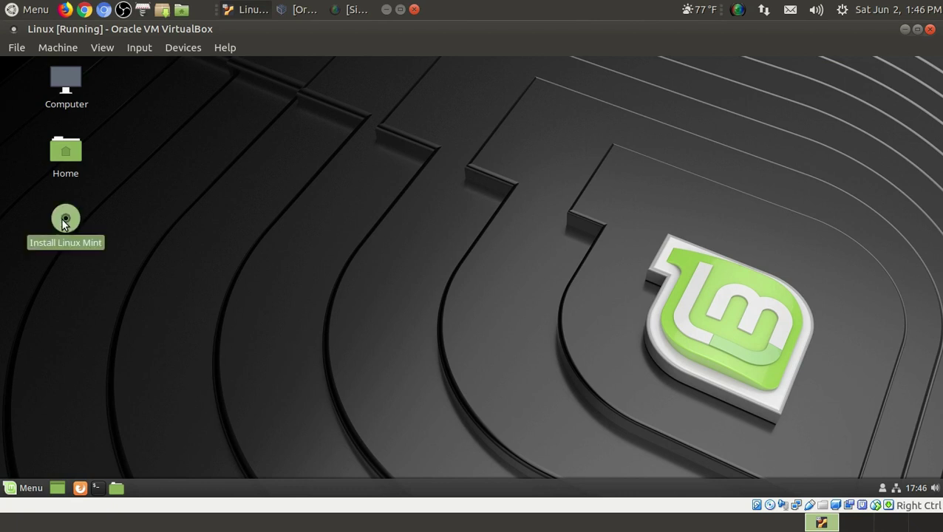
- Launch the Linux Mint installer and continue with English and the English (US) keyboard layout
double_click(62, 218)
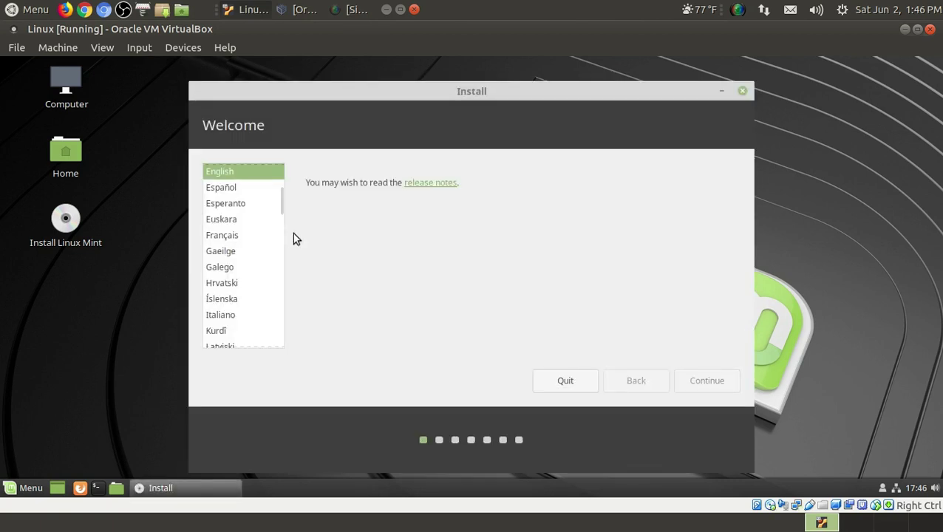
left_click(699, 383)
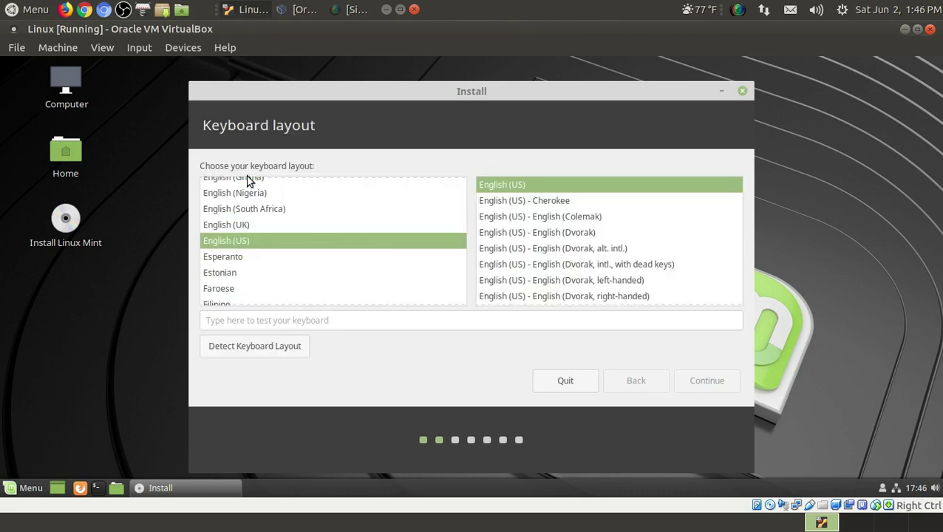
left_click(703, 381)
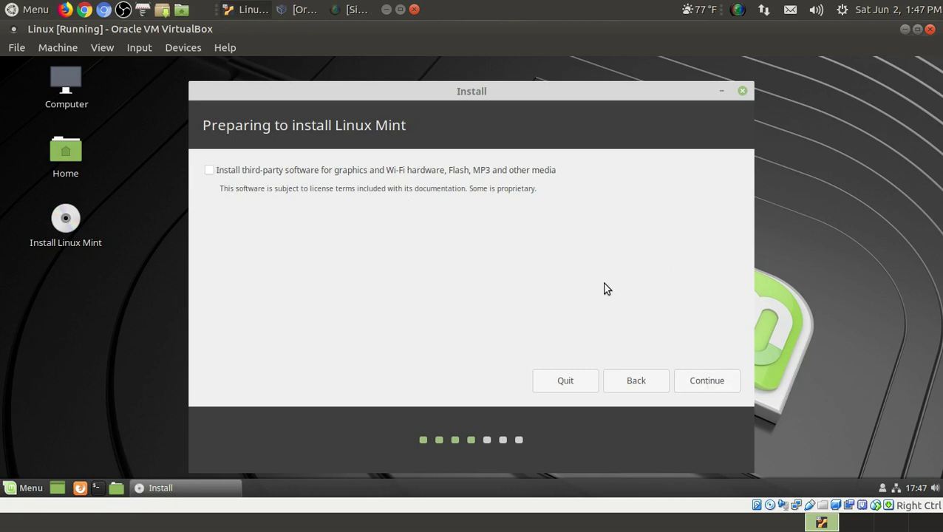
- Choose Erase disk and install Linux Mint, confirm the partition changes, and enter the user's name
left_click(691, 384)
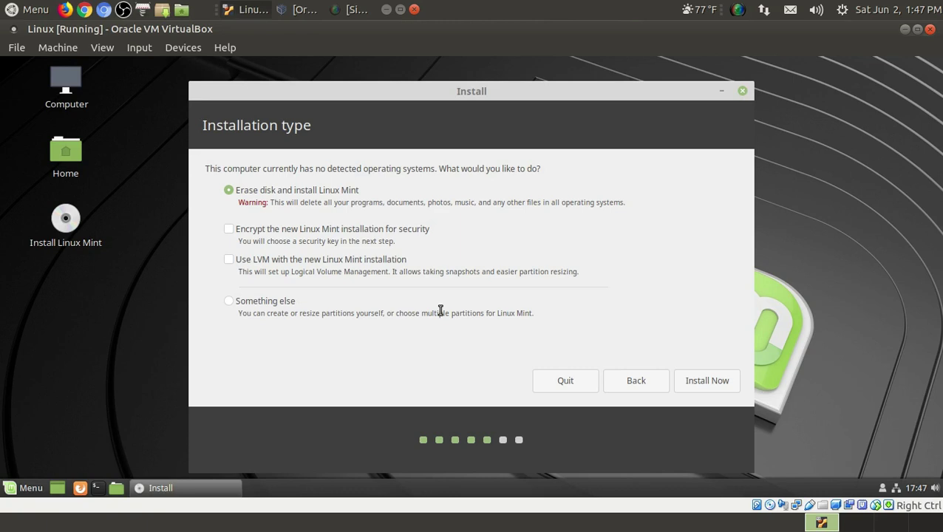
left_click(230, 303)
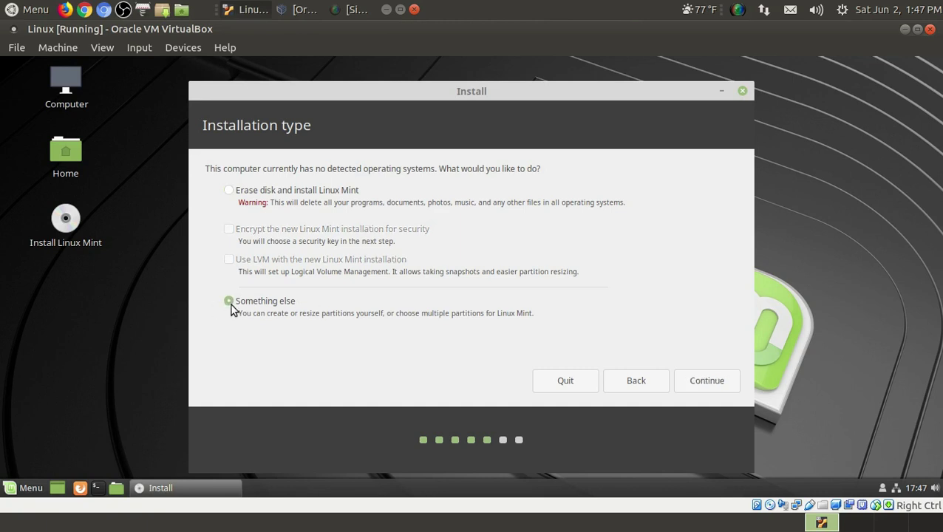
left_click(229, 190)
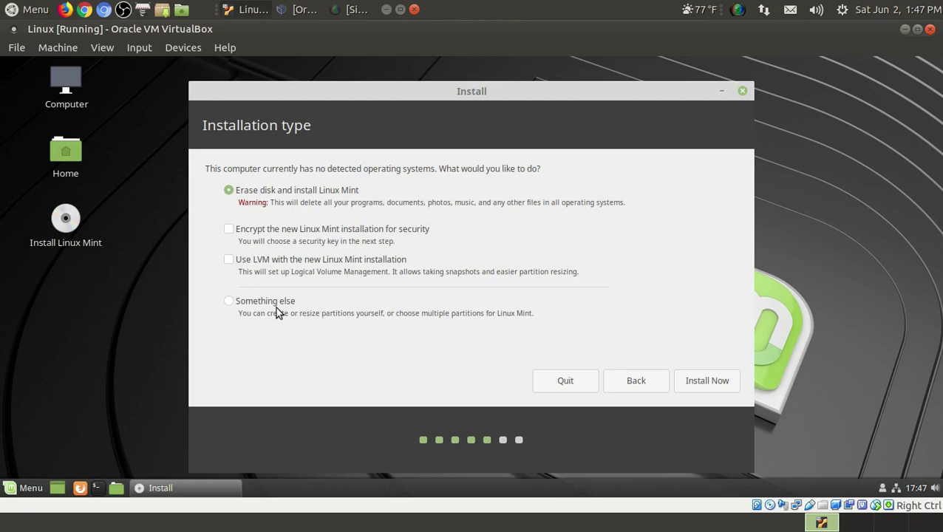
left_click(703, 386)
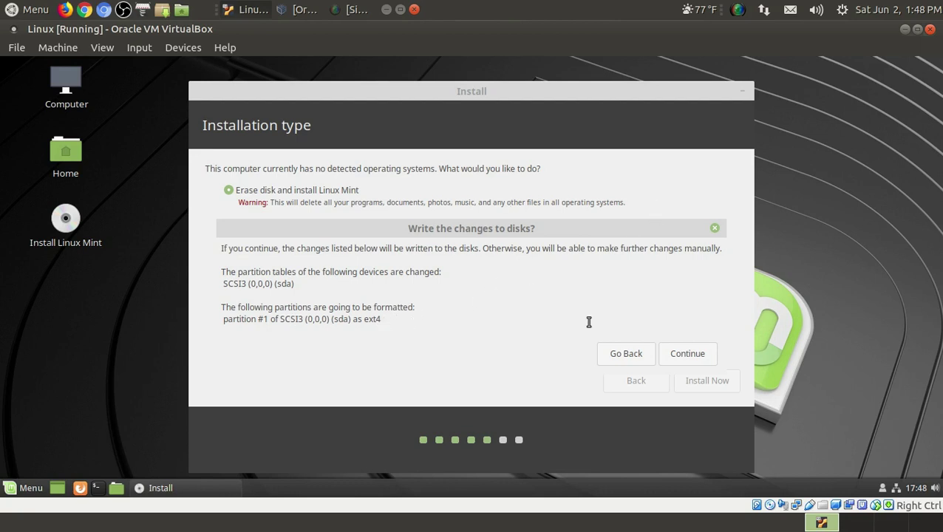
left_click(693, 355)
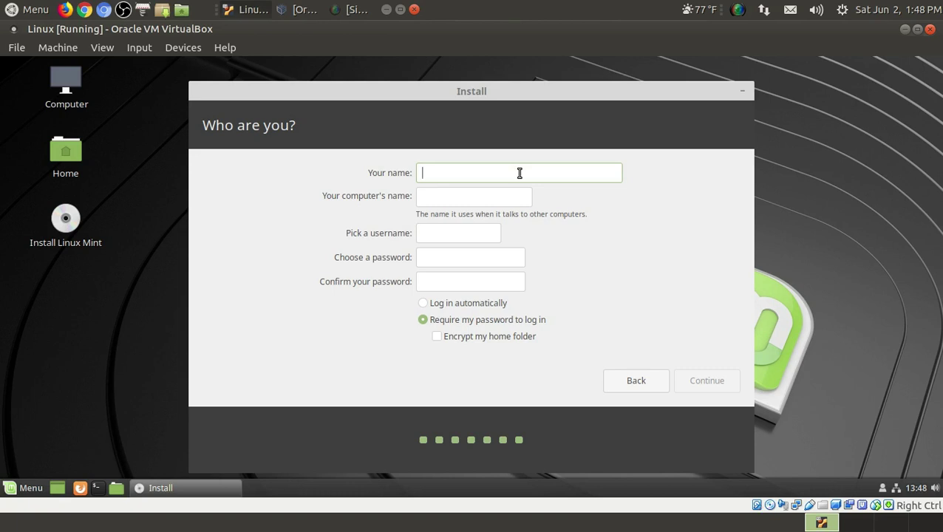
type("tos")
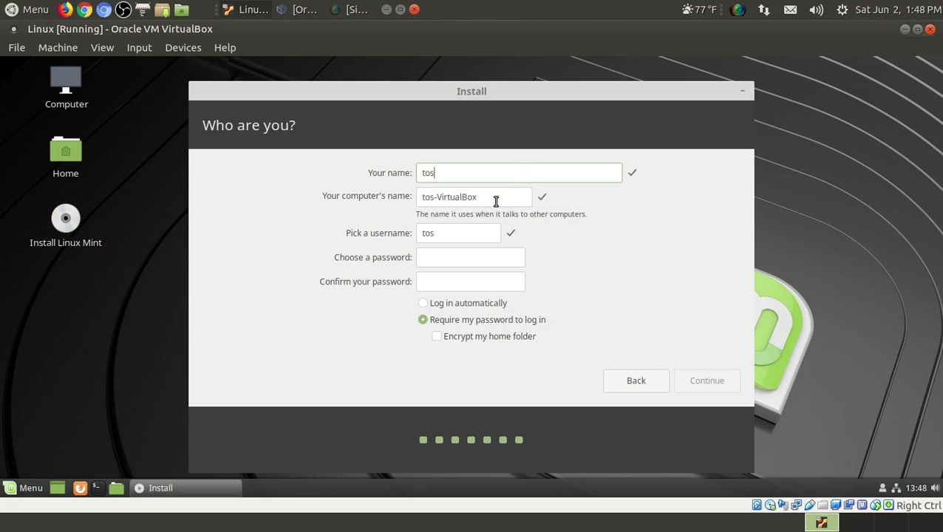
- Enter and confirm the account password, keep Require my password to log in, and continue installing
left_click(464, 234)
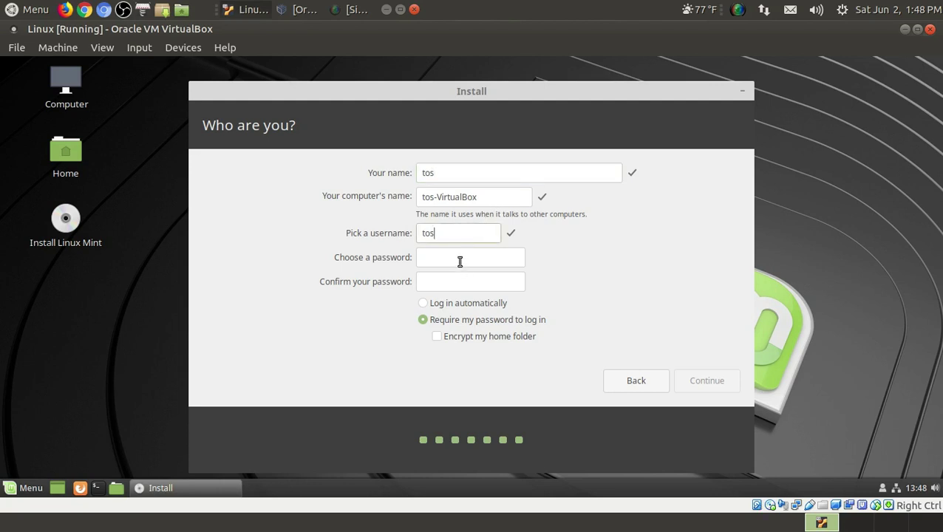
left_click(460, 262)
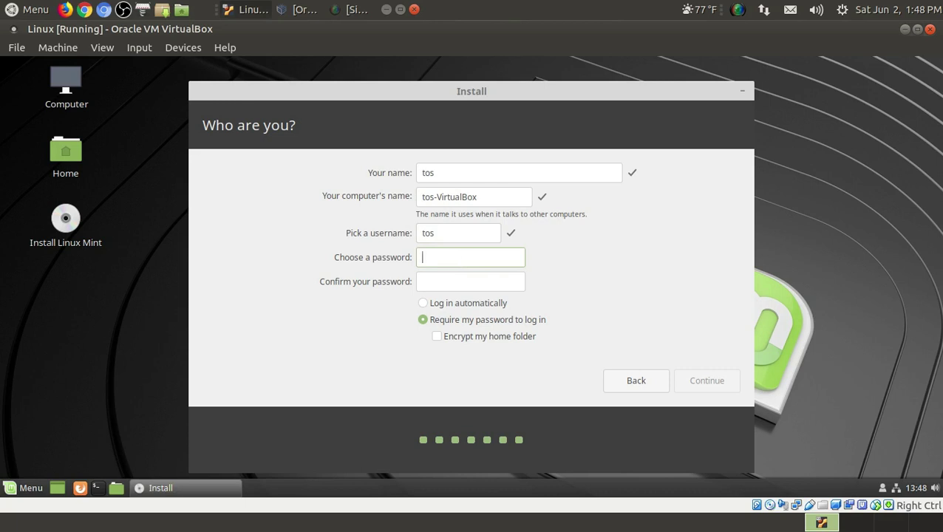
type("*******")
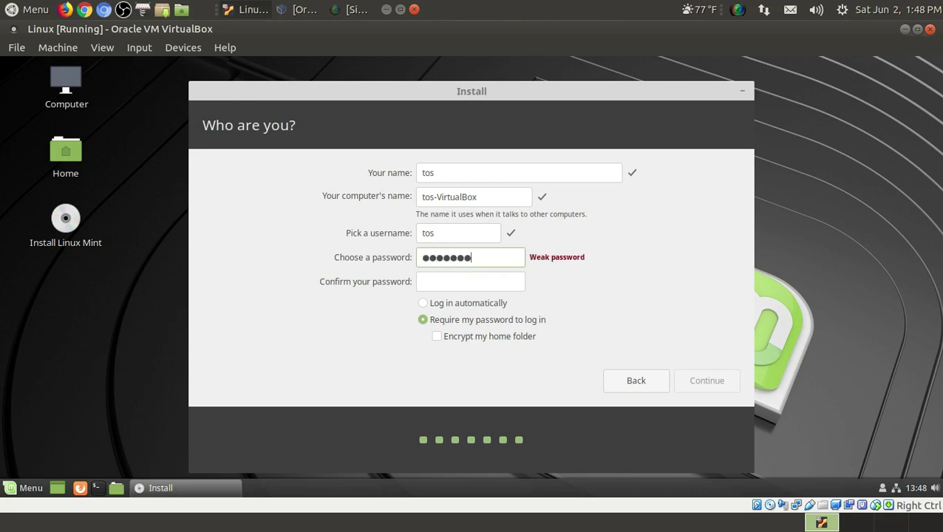
type("*********")
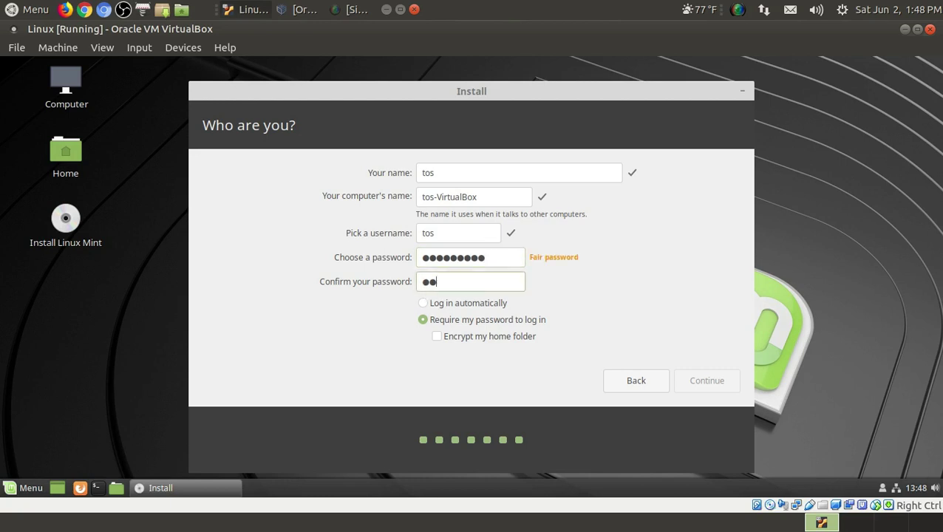
type("**")
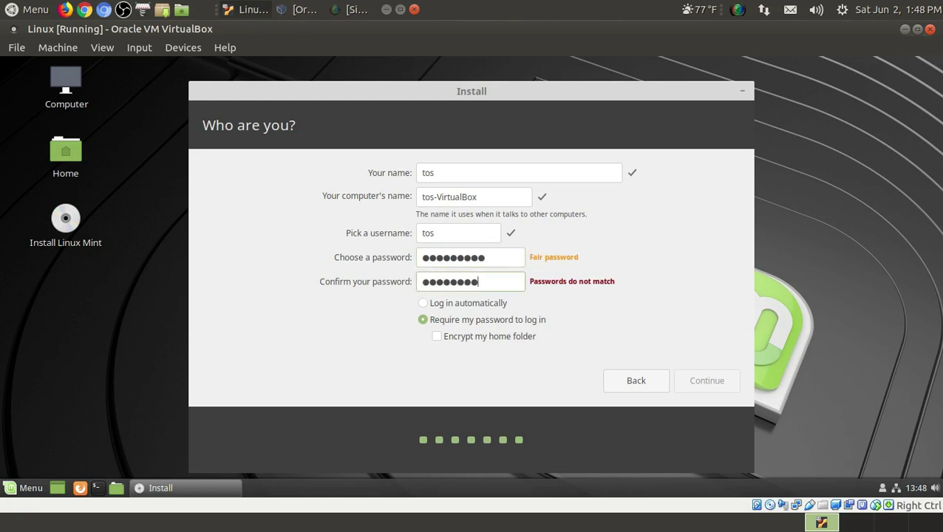
left_click(612, 306)
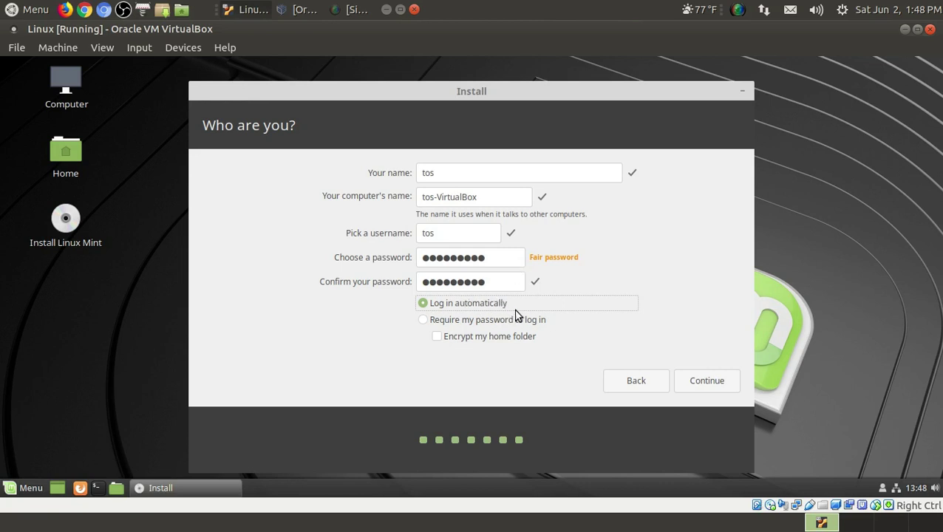
left_click(425, 322)
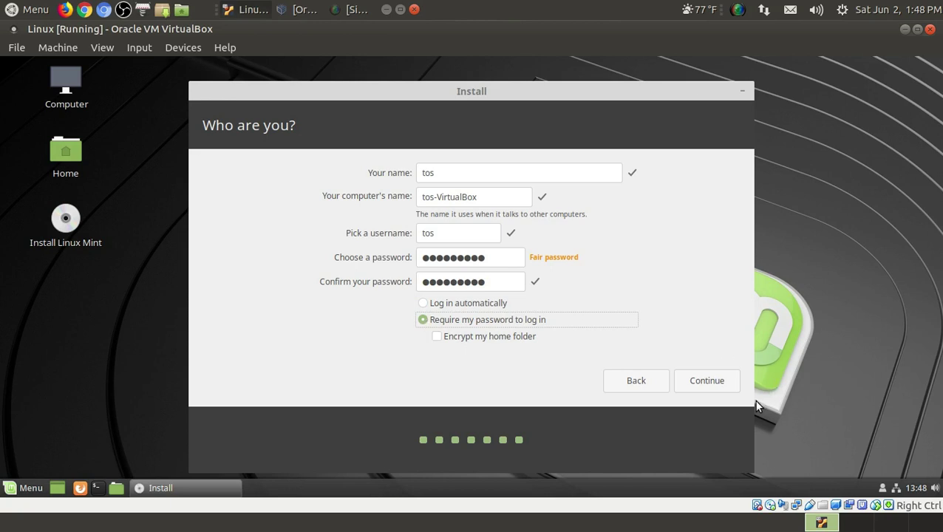
left_click(705, 384)
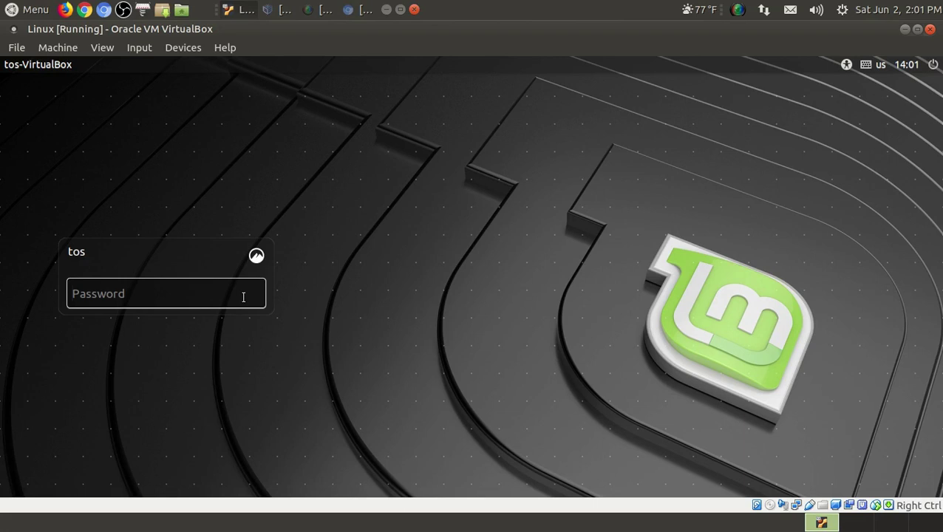
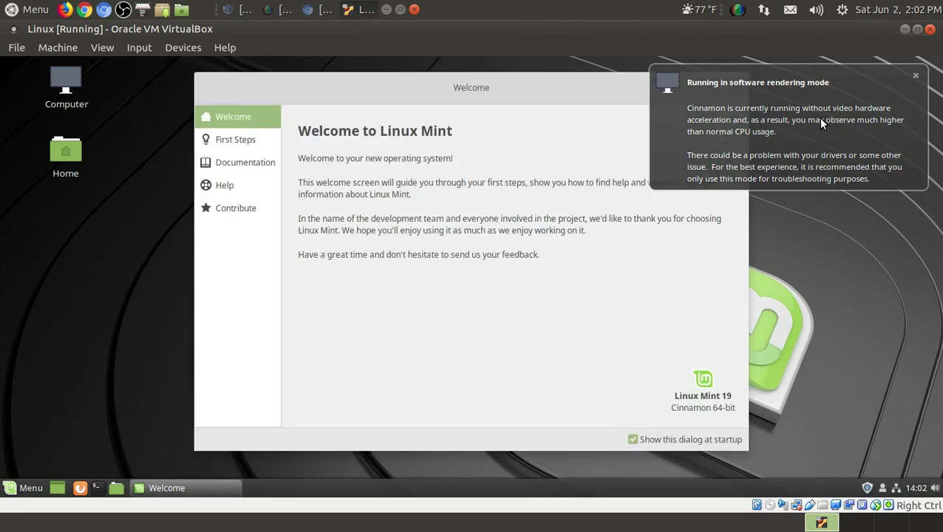
- Dismiss the software rendering notice, enter full-screen mode, then return the VM to a normal window
left_click(915, 75)
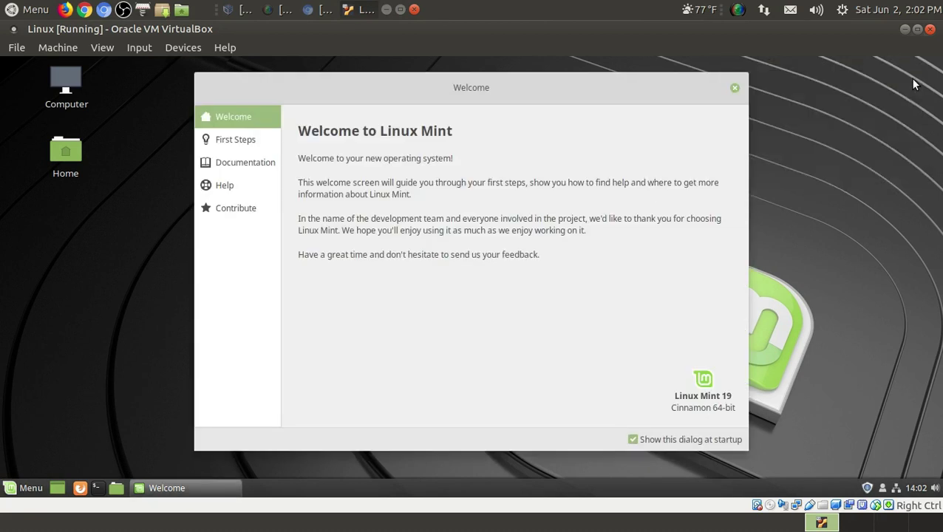
left_click(102, 47)
left_click(110, 62)
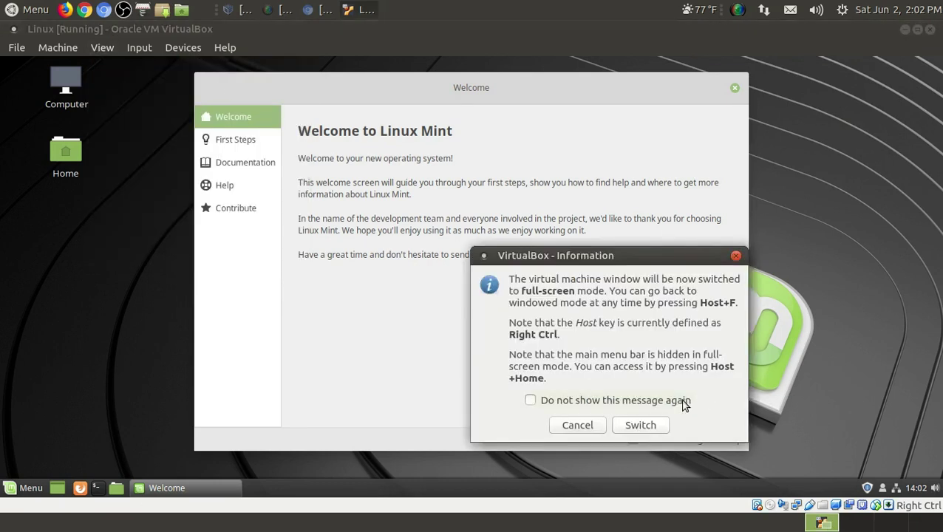
left_click(642, 426)
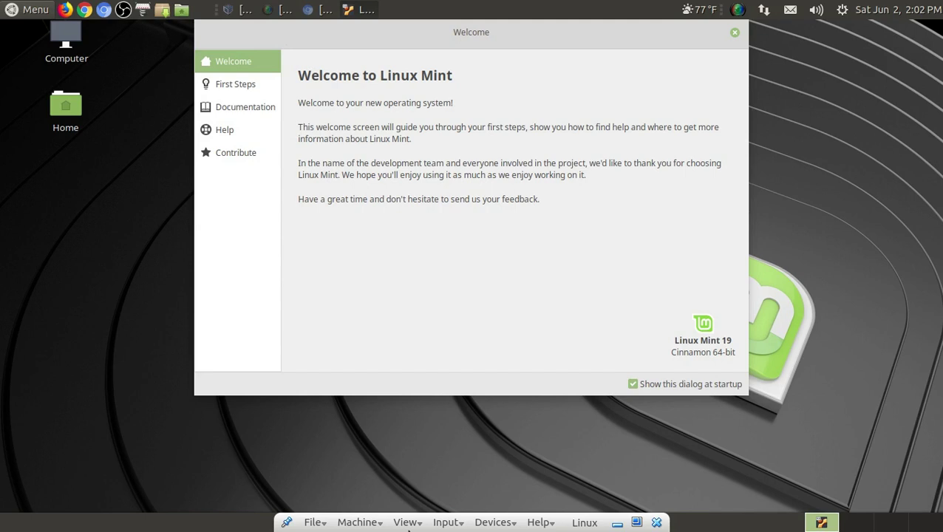
left_click(408, 522)
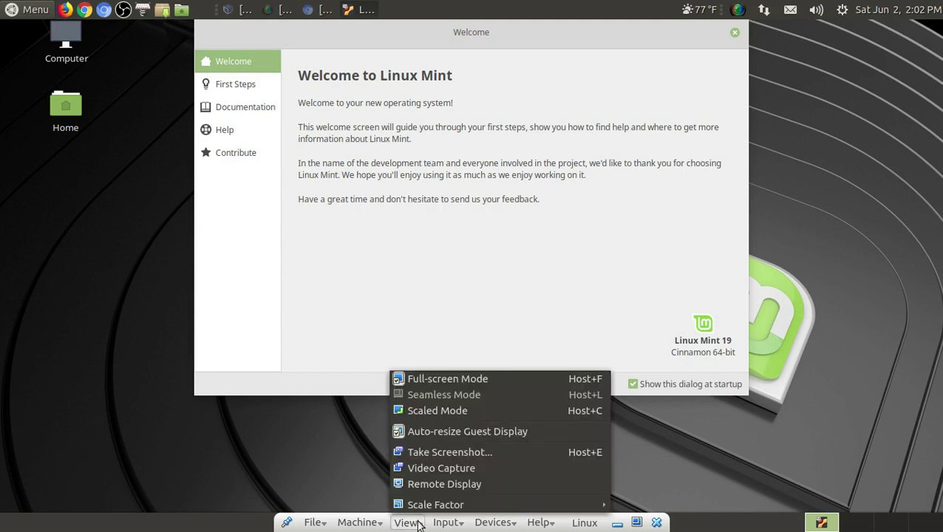
left_click(441, 381)
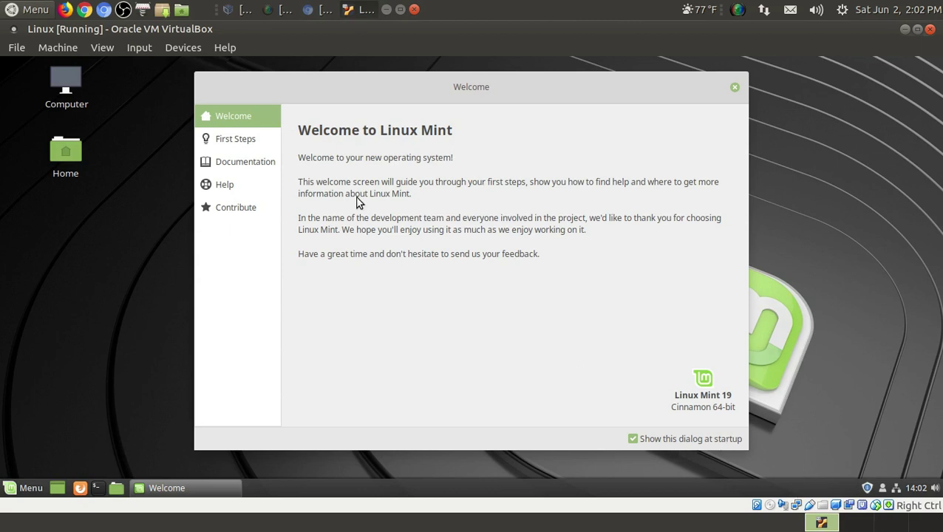
- Show the First Steps page and scroll through it from System Snapshots to Software Manager
left_click(234, 147)
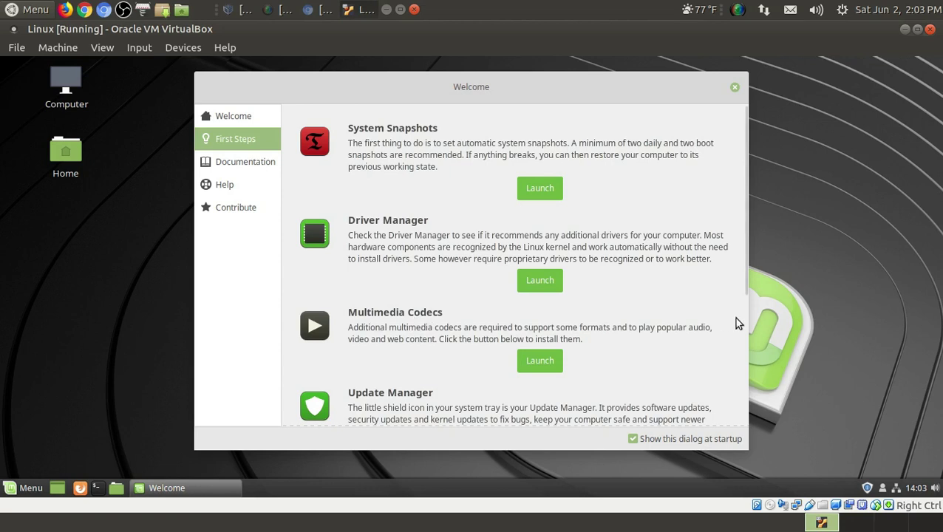
scroll(602, 344, "down", 1)
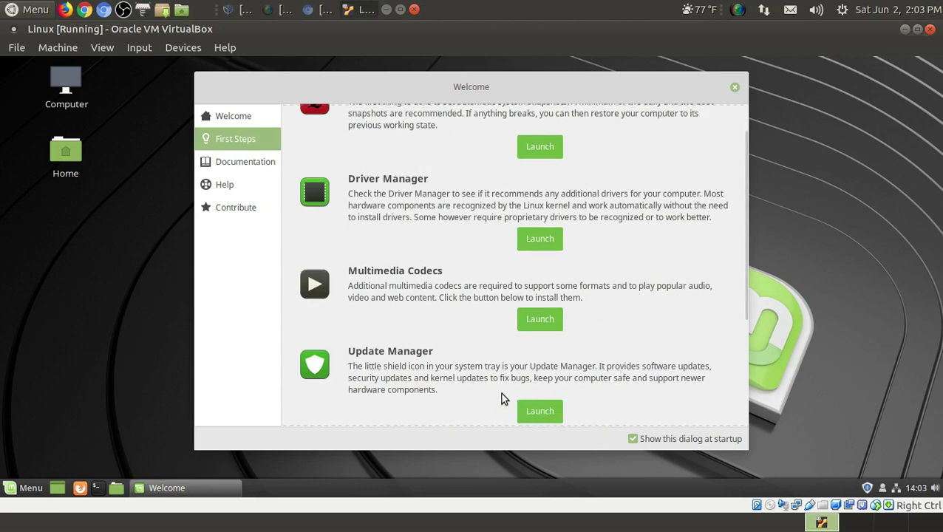
left_click_drag(744, 305, 742, 343)
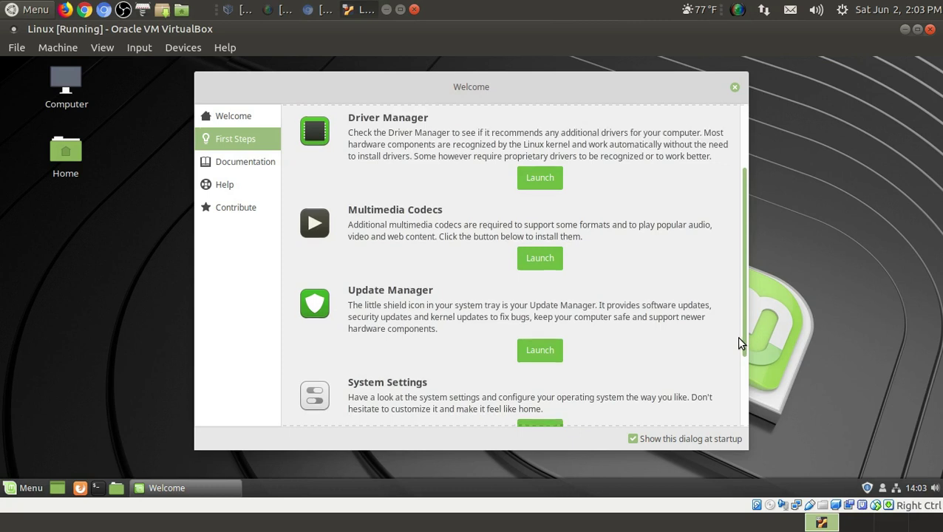
left_click_drag(738, 343, 737, 354)
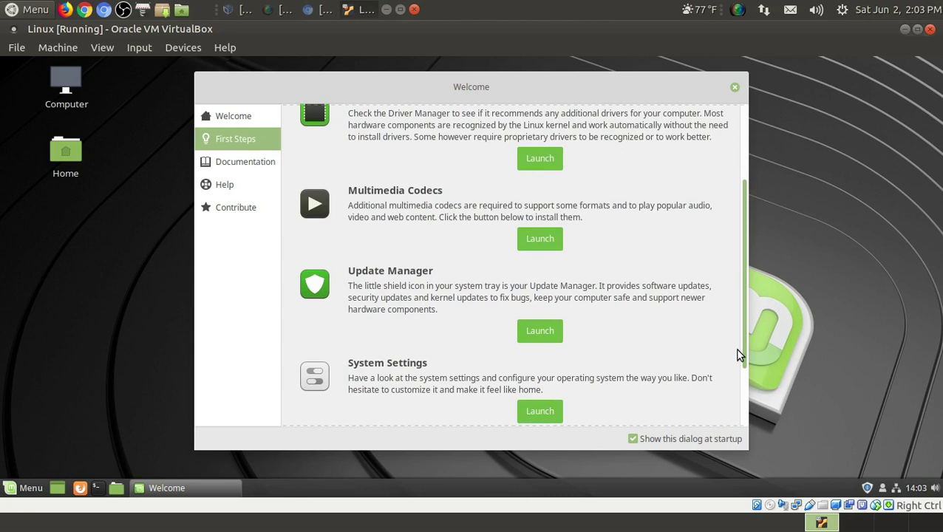
left_click_drag(739, 355, 737, 412)
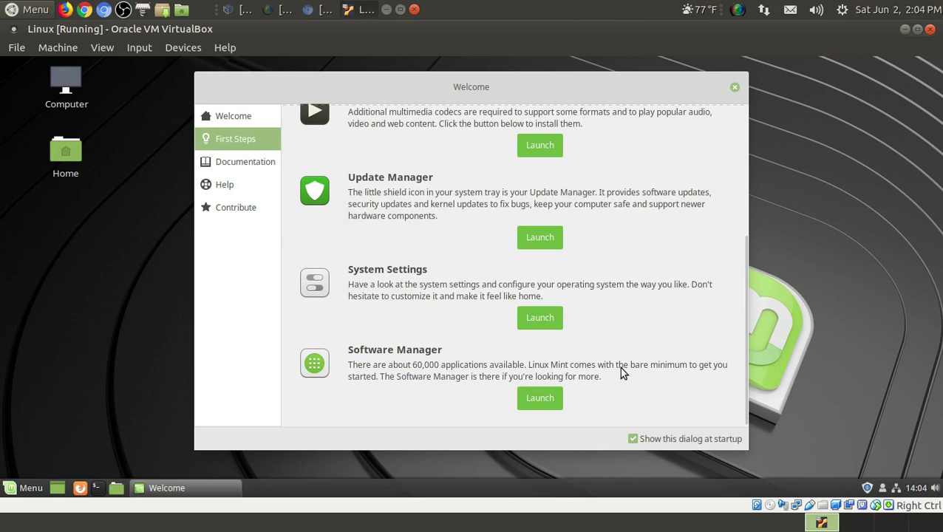
scroll(619, 366, "up", 3)
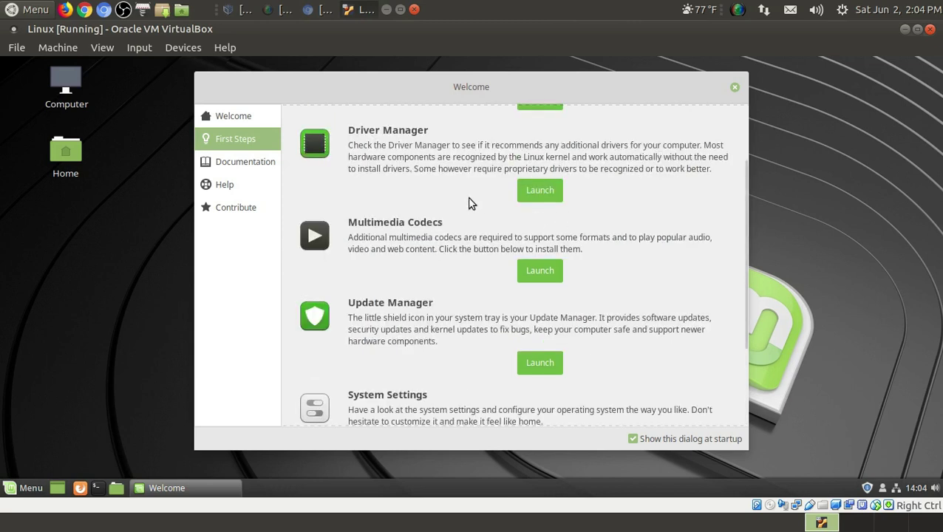
left_click(548, 367)
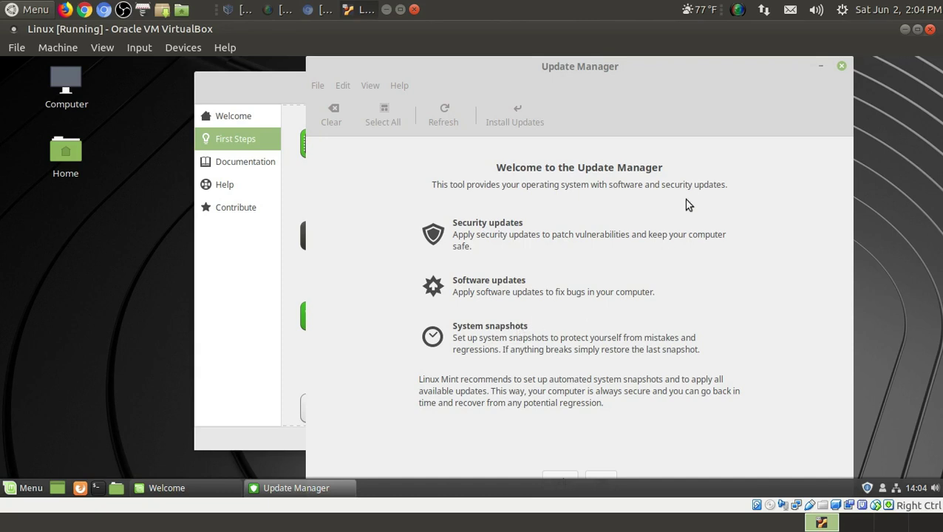
left_click_drag(597, 83, 531, 57)
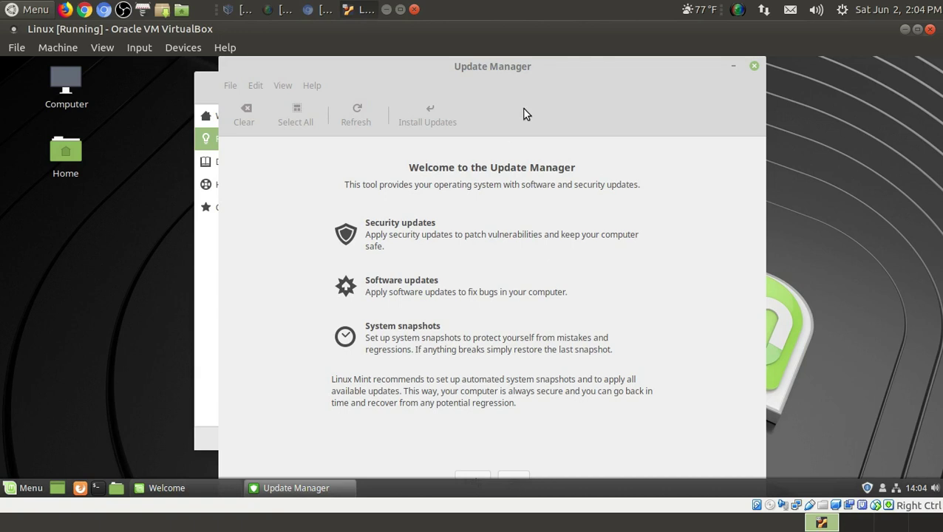
left_click(320, 490)
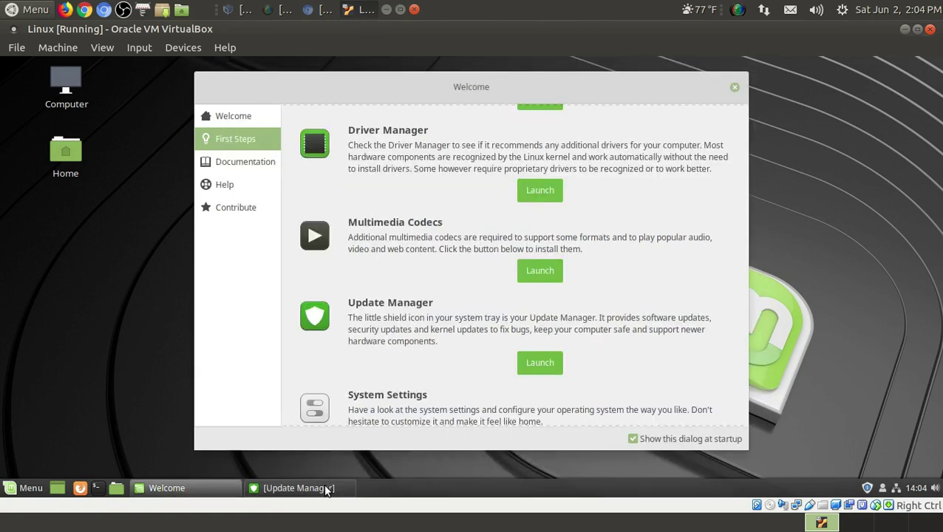
left_click(321, 490)
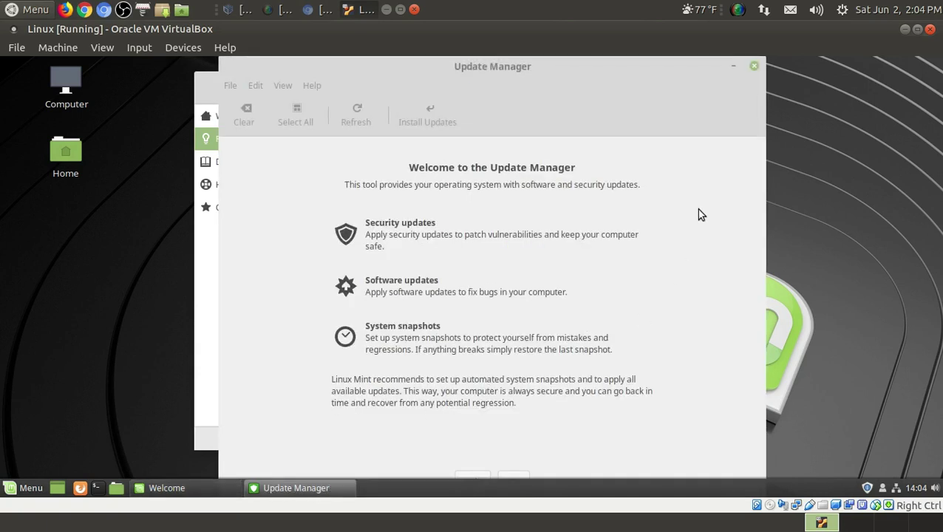
left_click(753, 66)
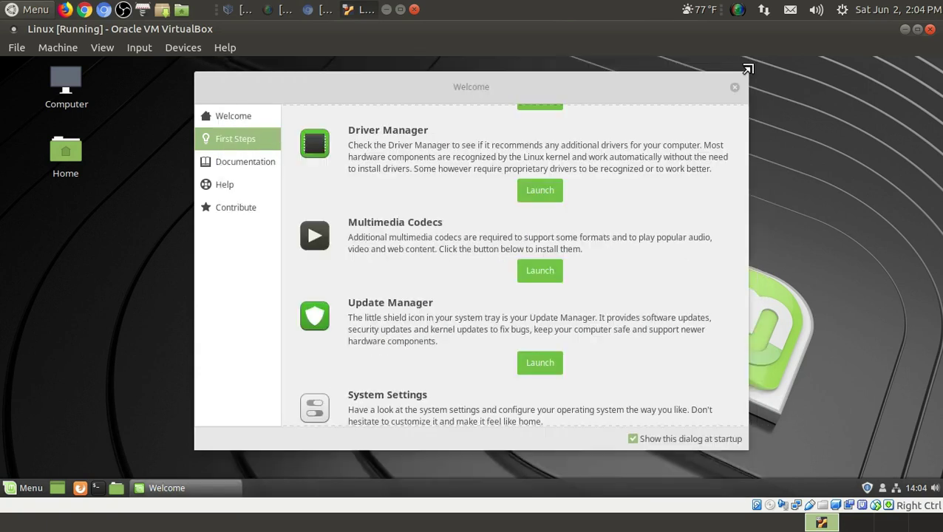
- Show the Documentation page, dismiss the Firefox warning, and close the 404 browser window while keeping the VM running
left_click(248, 164)
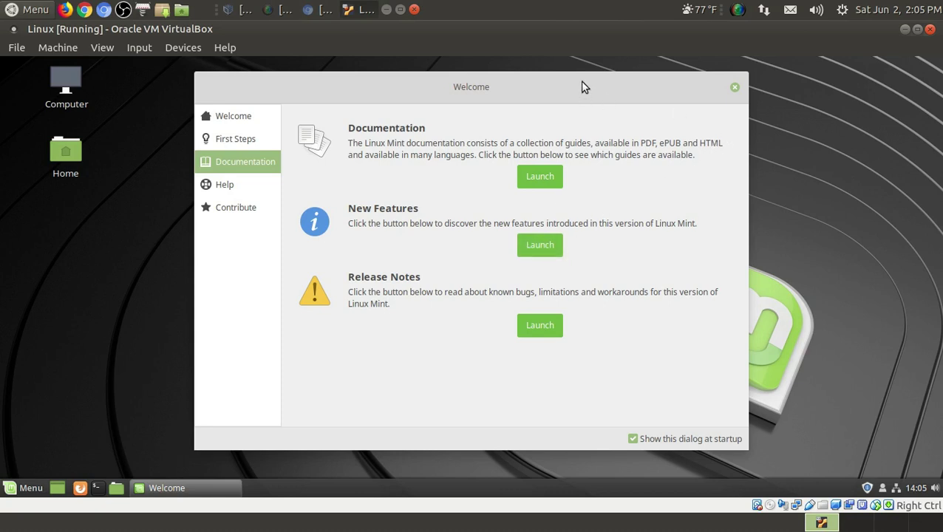
left_click_drag(628, 80, 519, 100)
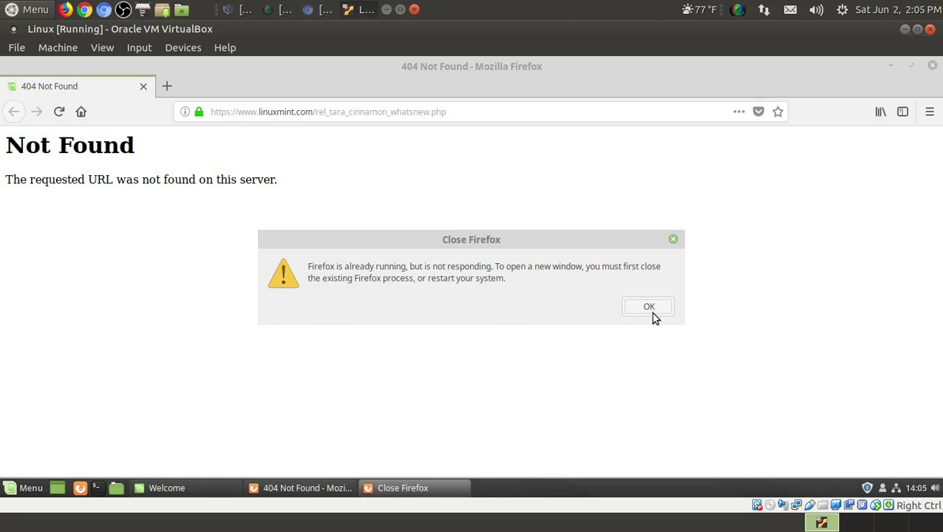
left_click(649, 306)
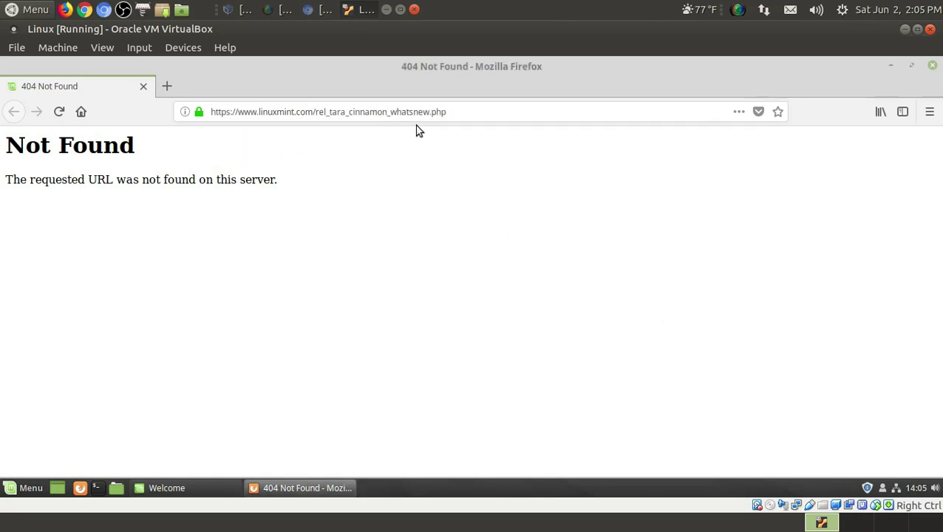
left_click(930, 30)
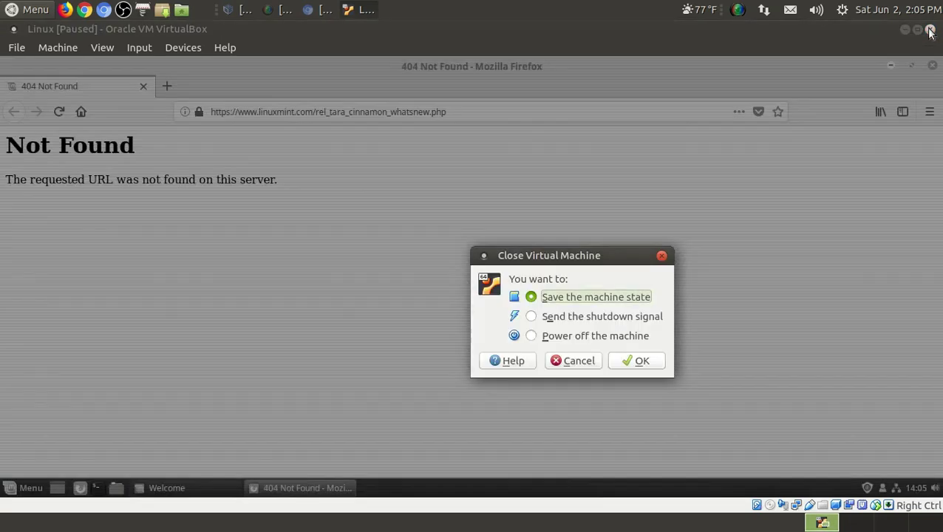
left_click(579, 362)
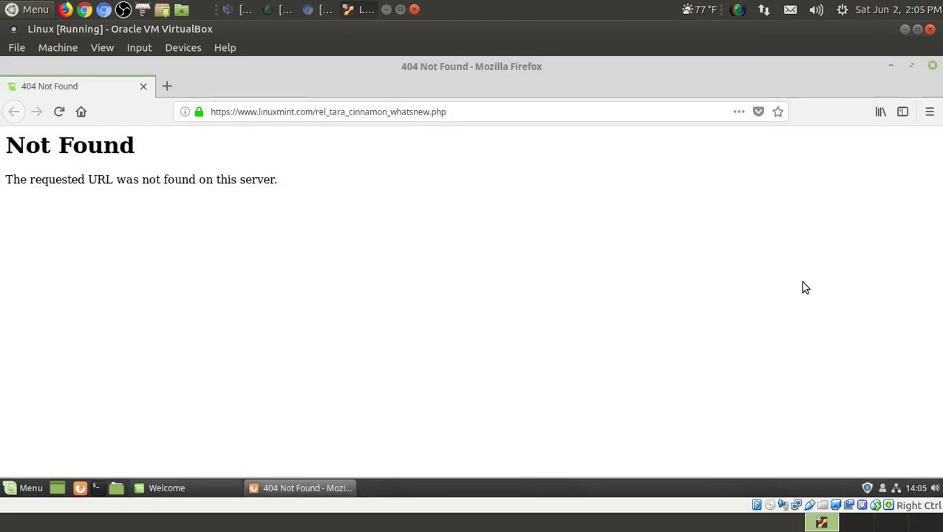
left_click(932, 67)
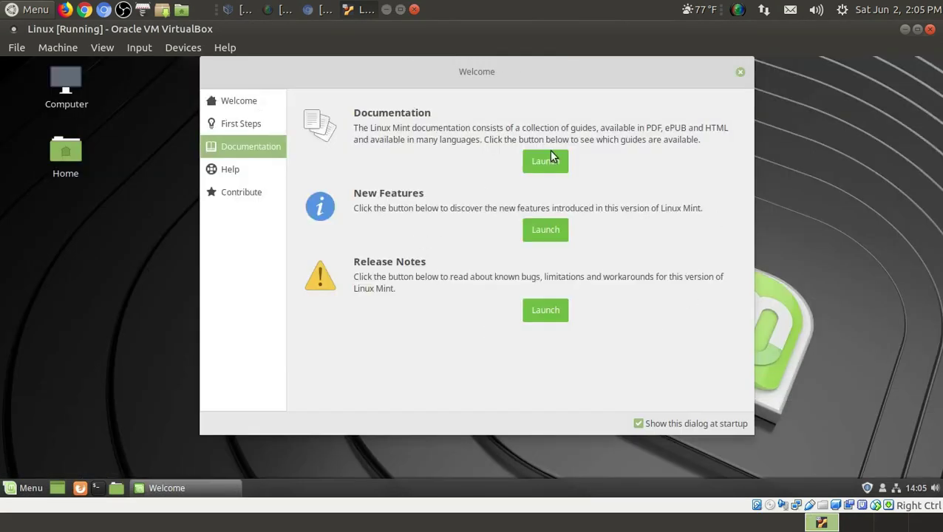
- Look through the Welcome screen's Help and Contribute pages, then close the Welcome screen
left_click(237, 176)
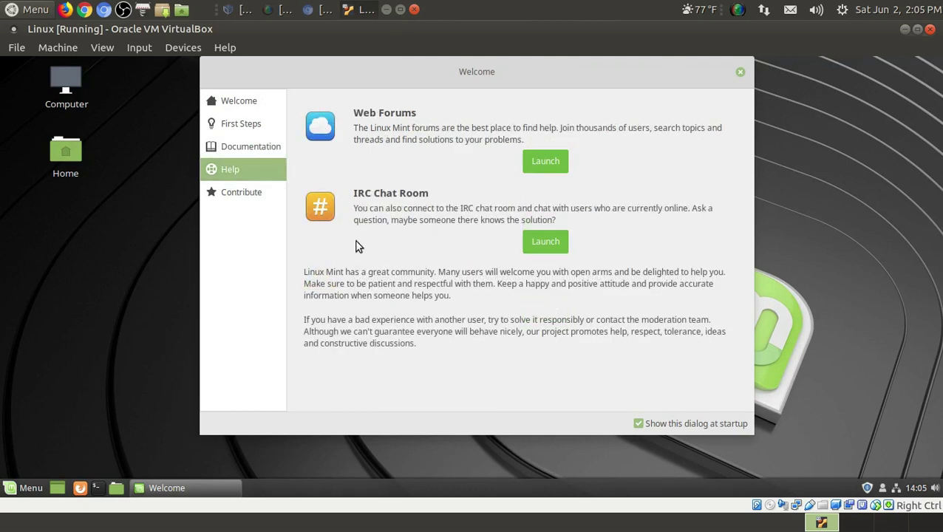
left_click(249, 195)
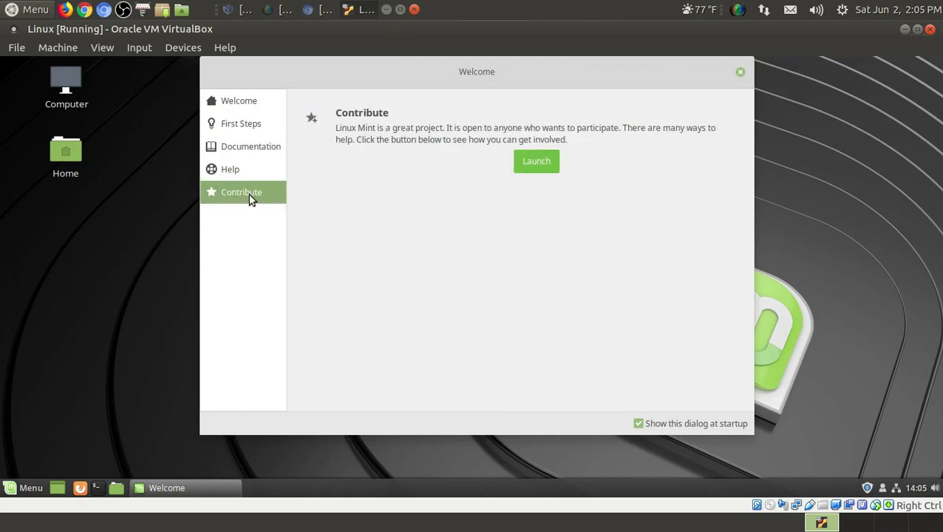
left_click(240, 98)
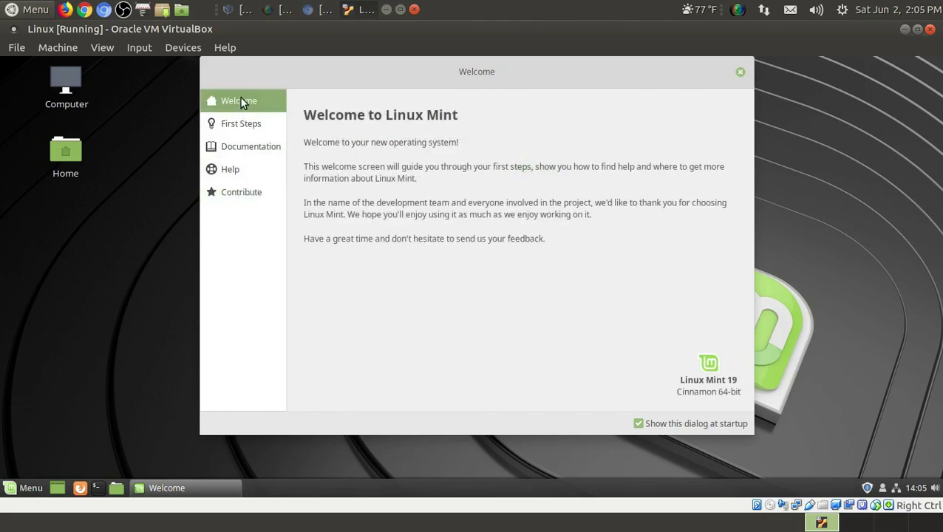
left_click(739, 73)
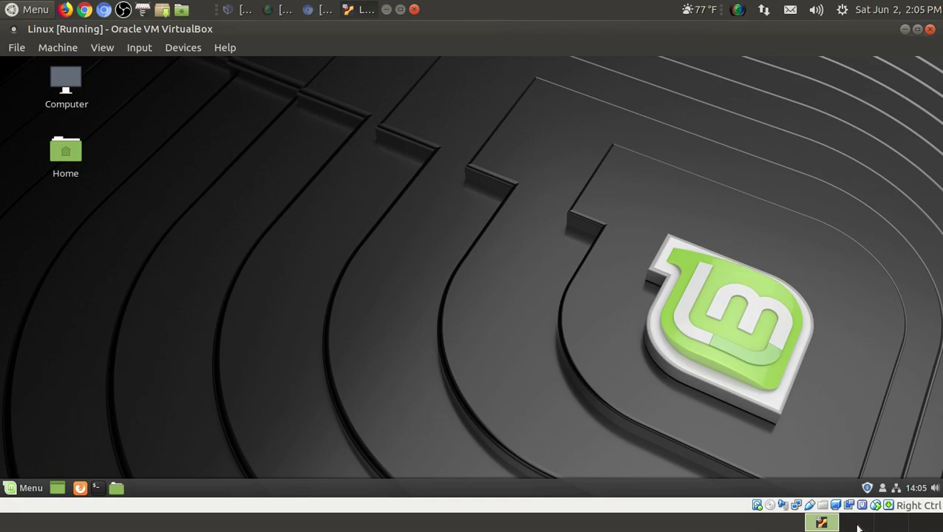
- Minimize and restore the virtual machine window, then bring up the desktop context menu
left_click(824, 524)
left_click(833, 524)
right_click(445, 164)
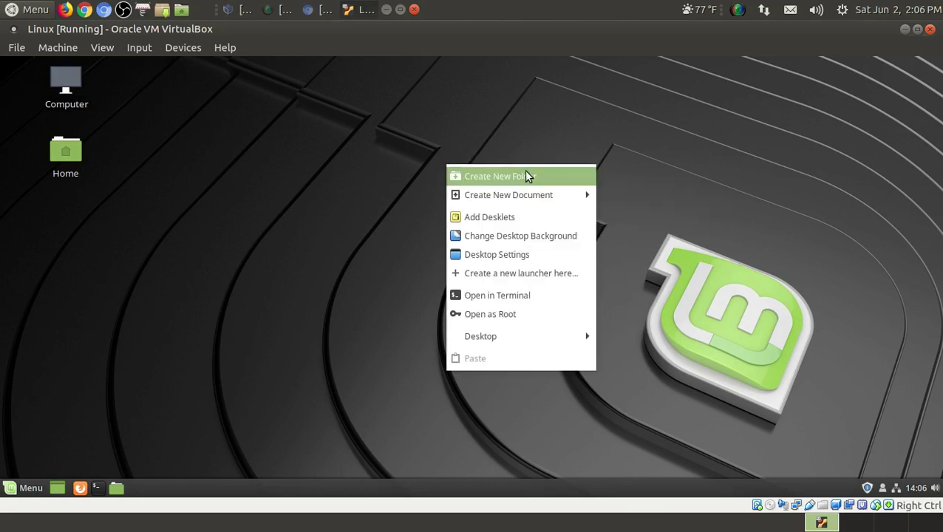
- Add the Clock desklet to the desktop and move it to the upper right corner
left_click(495, 218)
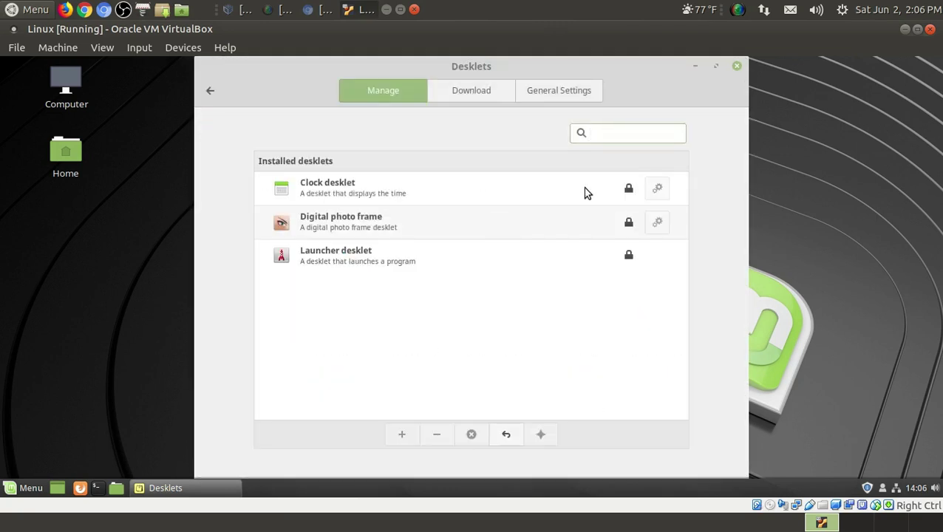
left_click(337, 190)
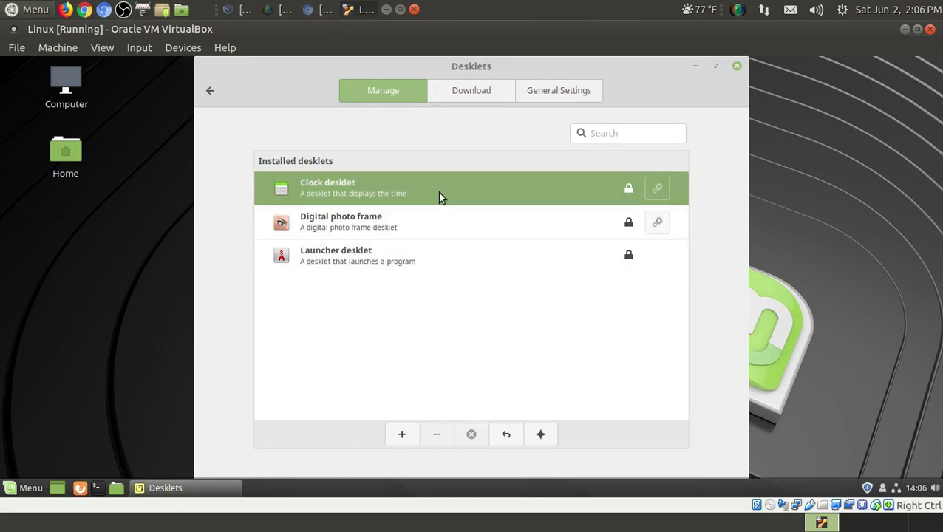
left_click(411, 437)
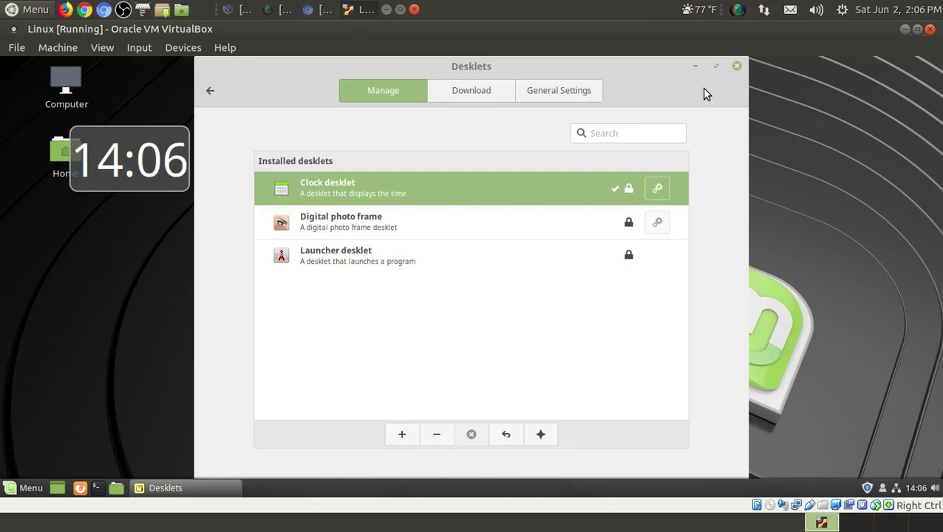
left_click(736, 67)
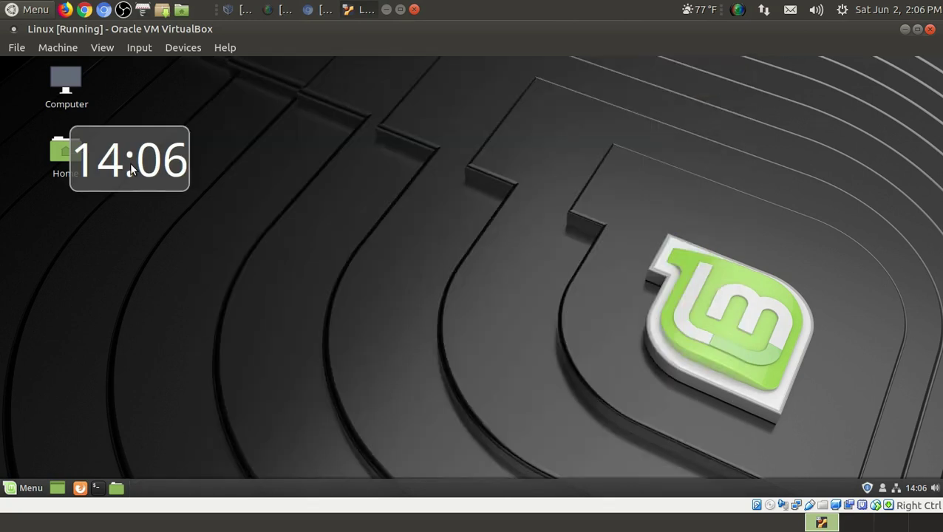
left_click_drag(138, 172, 538, 171)
mouse_move(601, 168)
left_mouse_down()
mouse_move(768, 152)
mouse_move(846, 124)
mouse_move(601, 167)
left_mouse_up()
left_click_drag(540, 162, 804, 112)
- Switch the clock desklet to a custom date format so it shows 2:06 PM
right_click(804, 111)
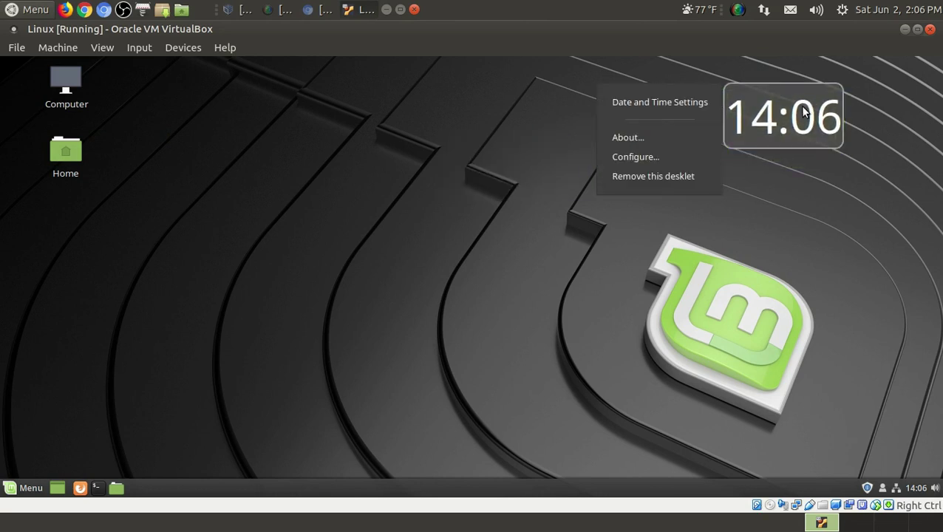
left_click(661, 157)
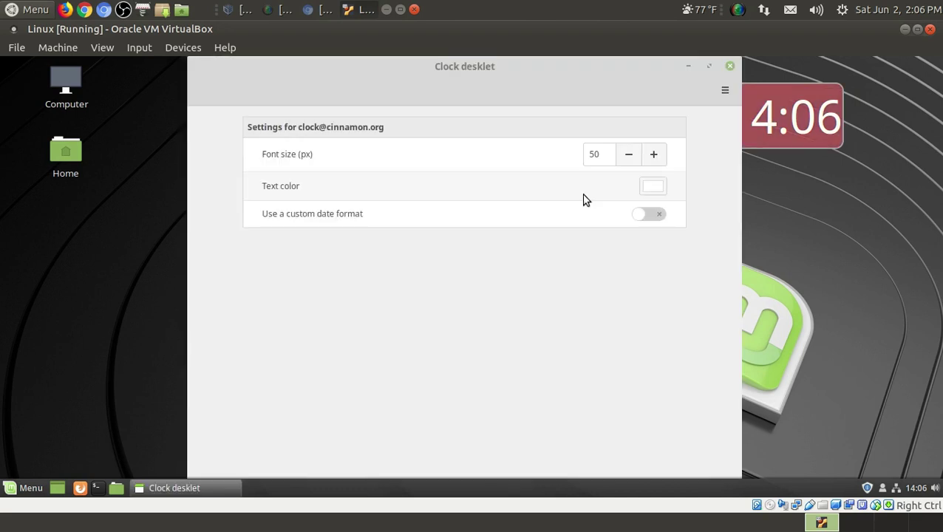
left_click(652, 216)
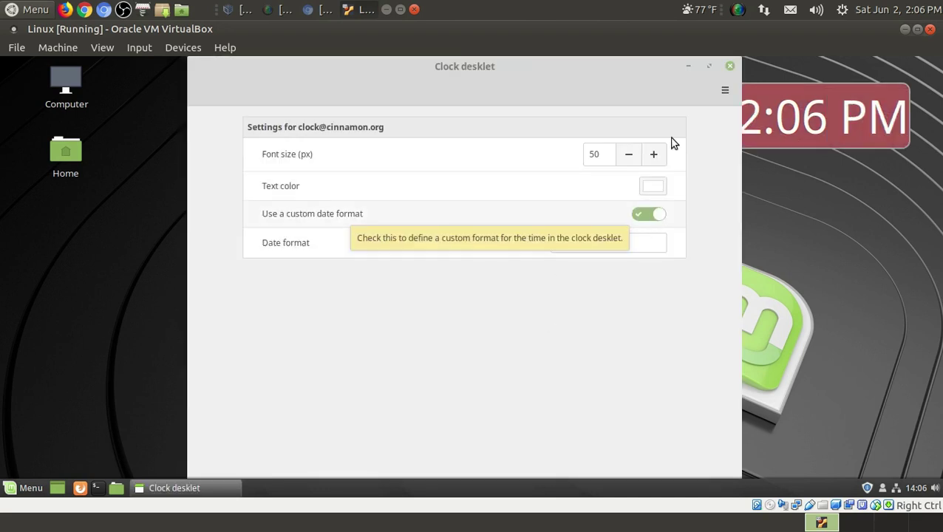
left_click(729, 66)
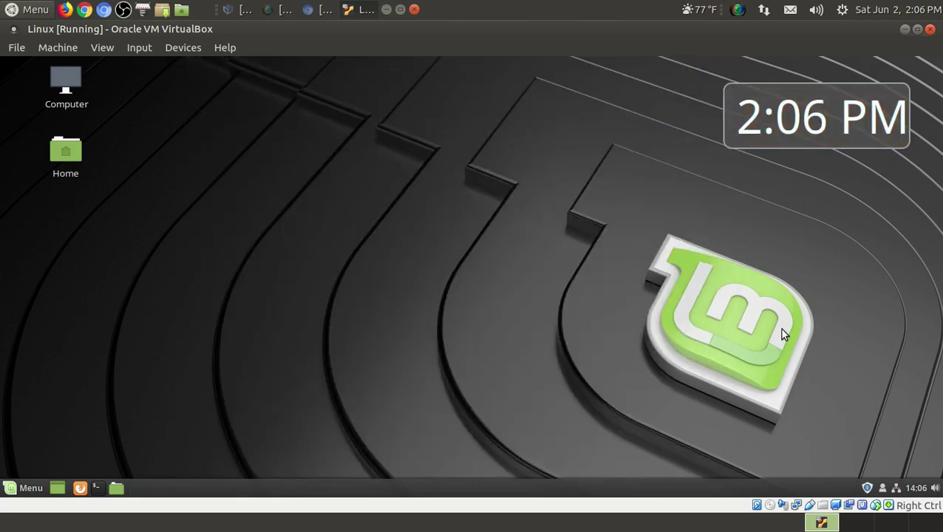
- Set the desktop wallpaper to Machu Picchu from the Tara collection and close the Backgrounds window
right_click(235, 178)
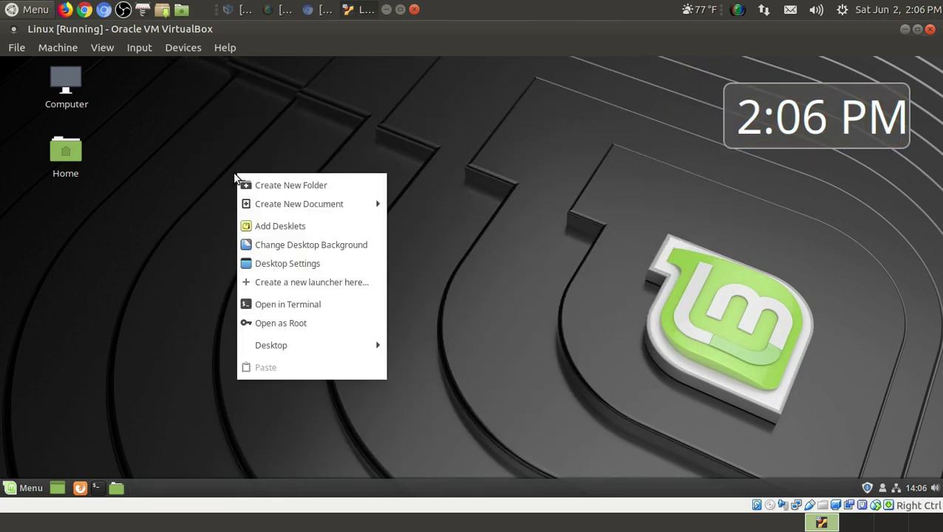
left_click(291, 245)
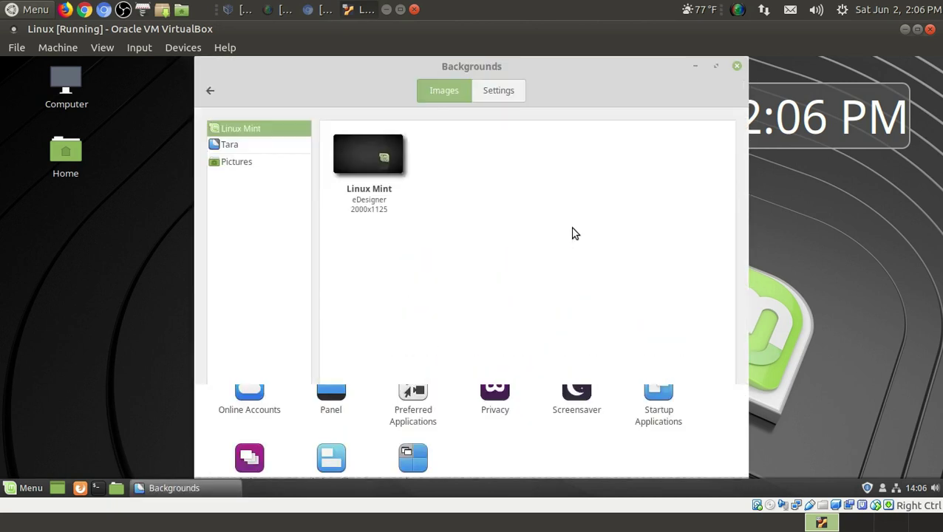
left_click(229, 145)
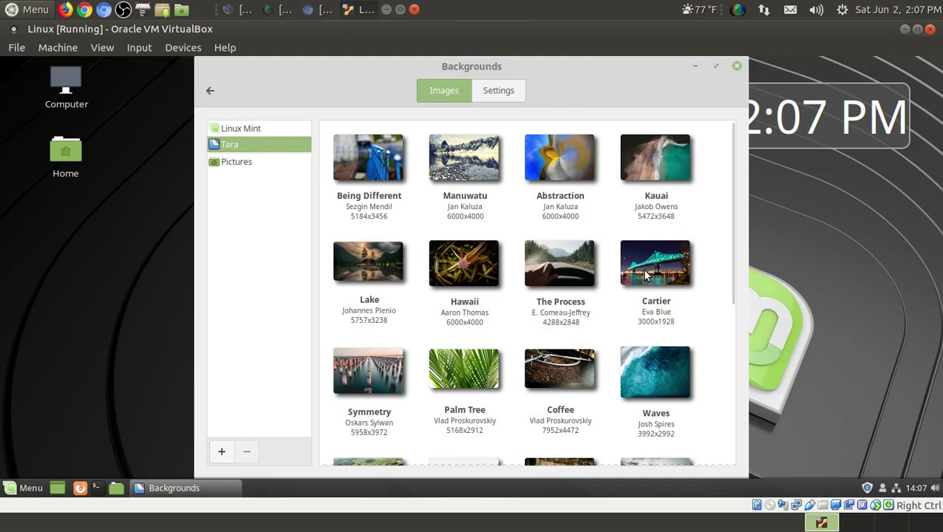
scroll(645, 275, "down", 6)
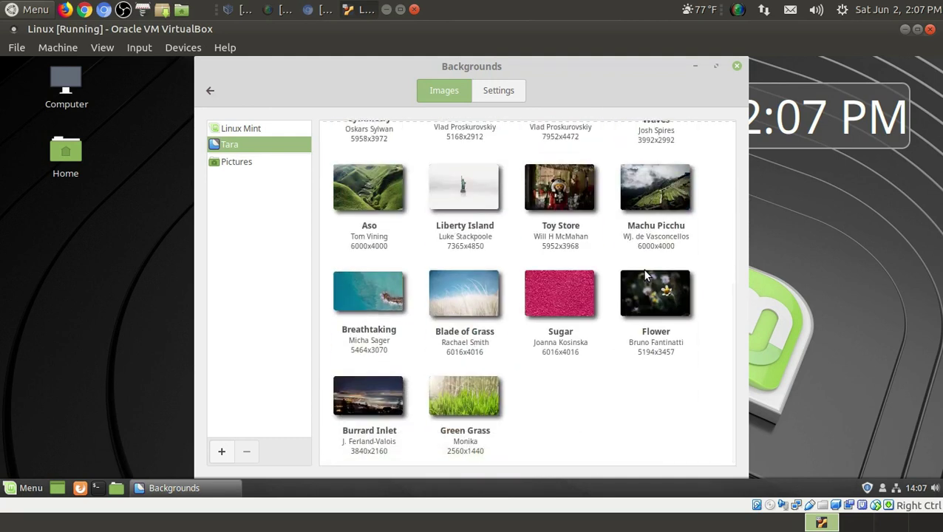
scroll(645, 275, "up", 5)
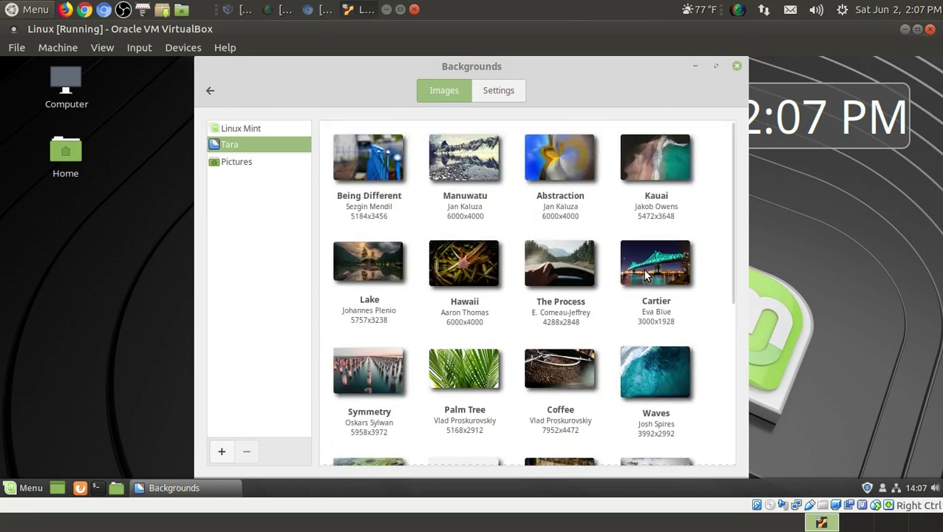
scroll(645, 275, "down", 3)
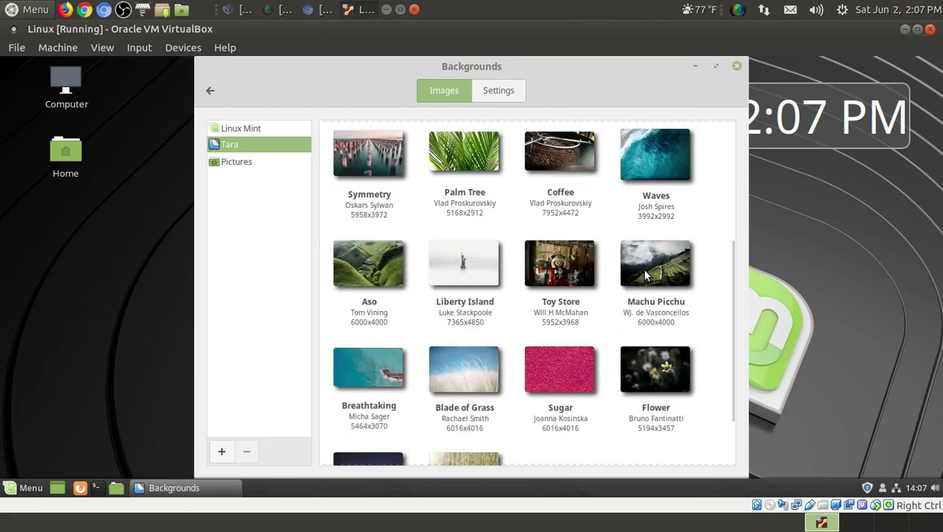
left_click(645, 275)
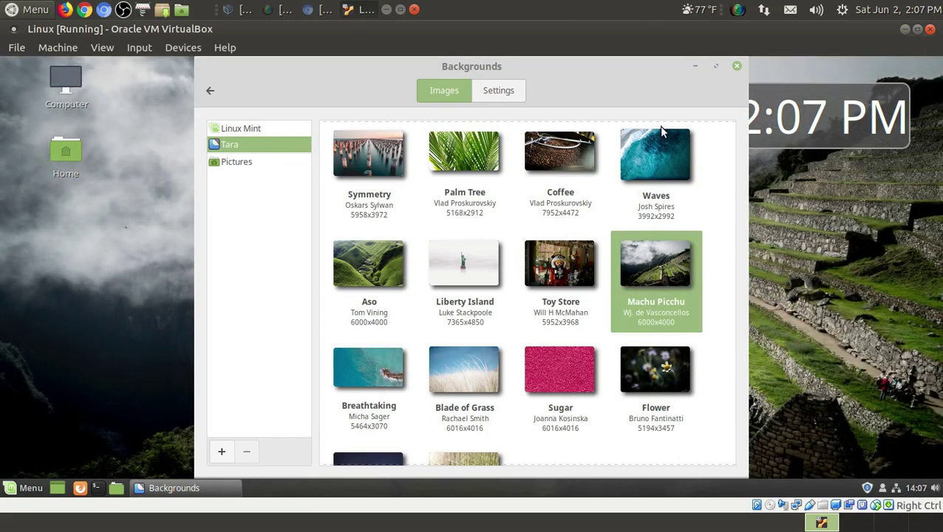
left_click(231, 163)
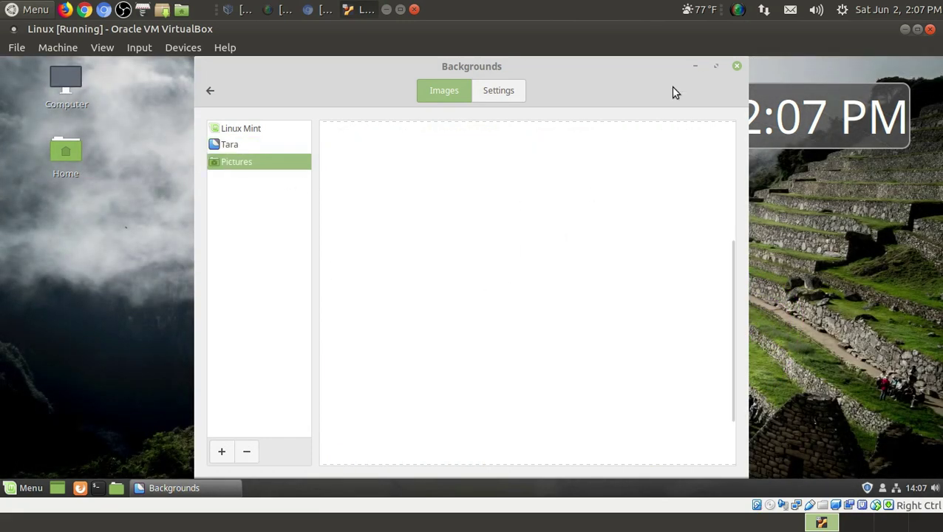
left_click(737, 67)
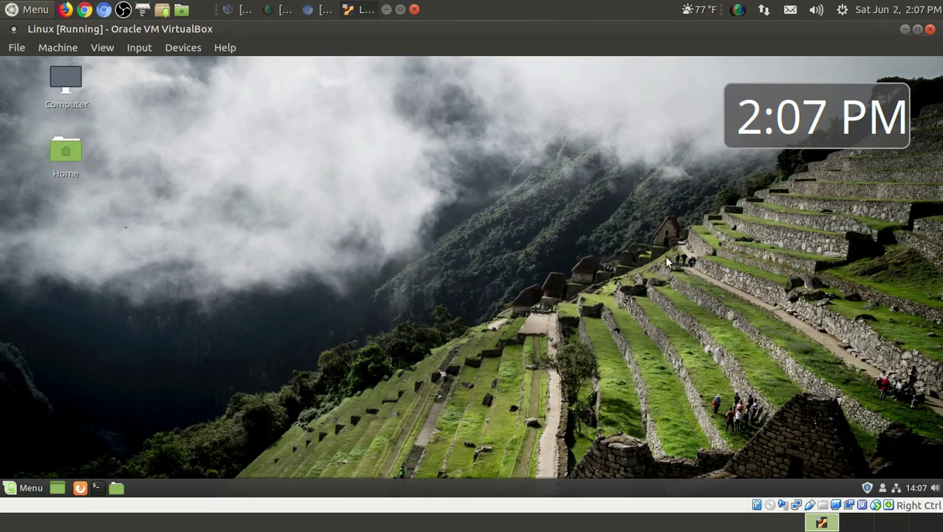
right_click(477, 140)
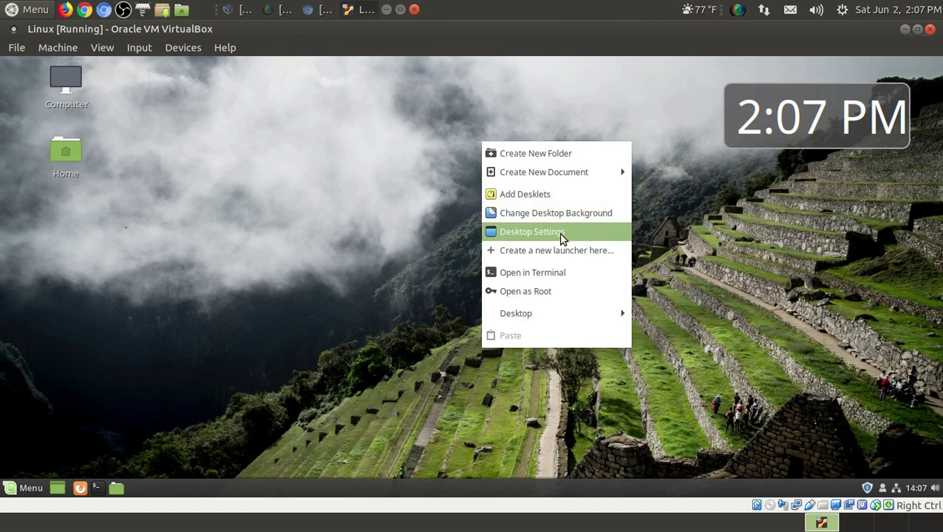
left_click(823, 317)
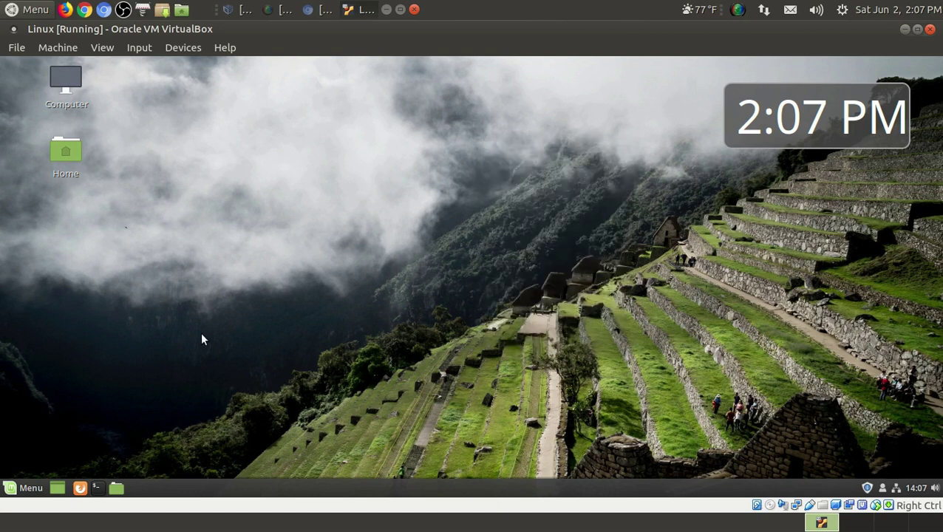
left_click(928, 489)
left_click(896, 489)
left_click(896, 489)
left_click(882, 489)
left_click(883, 490)
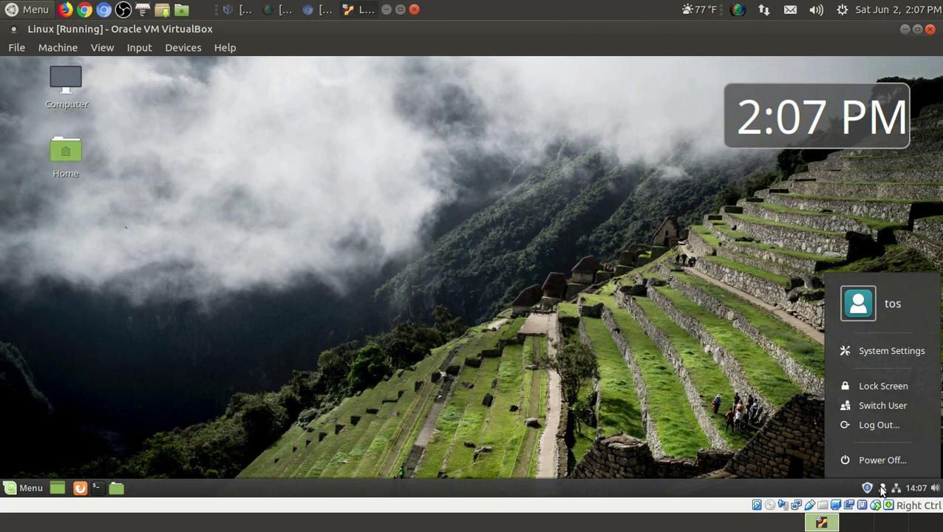
left_click(883, 489)
left_click(866, 489)
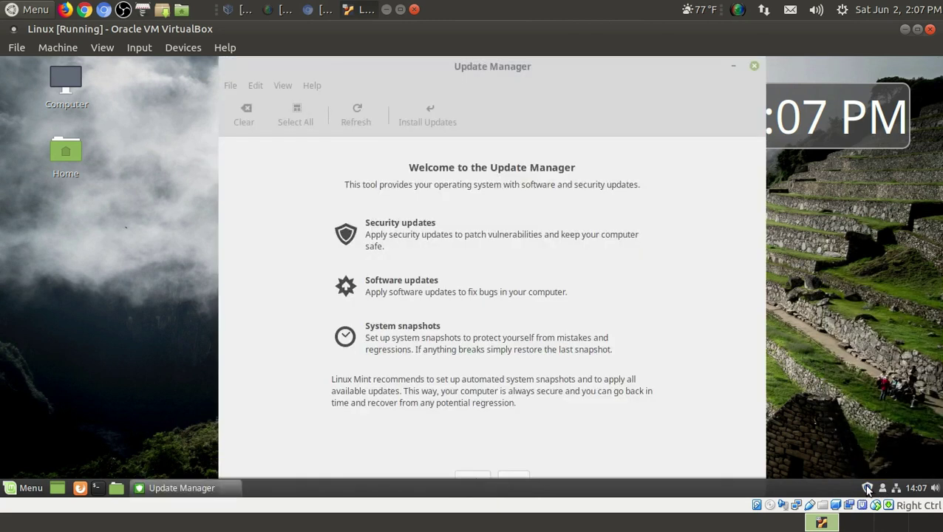
left_click(752, 67)
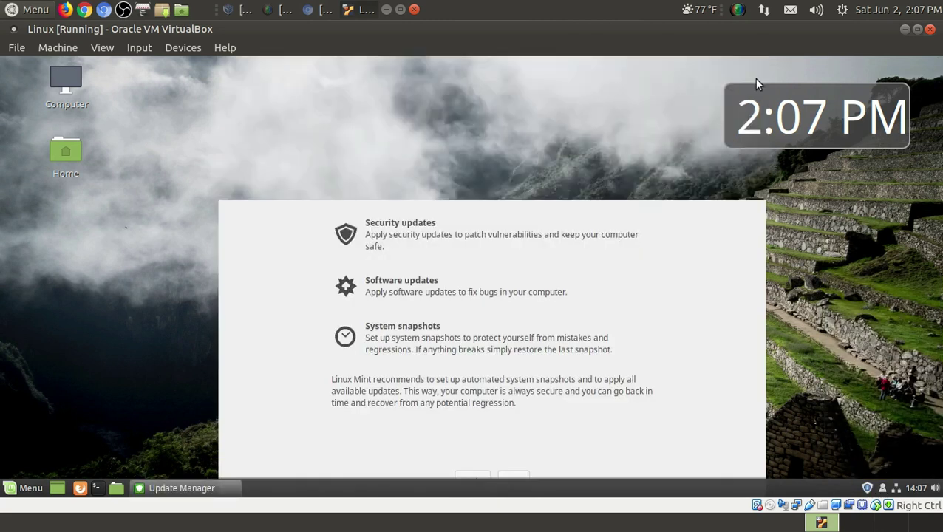
- Open the panel's Applets manager and browse the list of installed applets
right_click(834, 490)
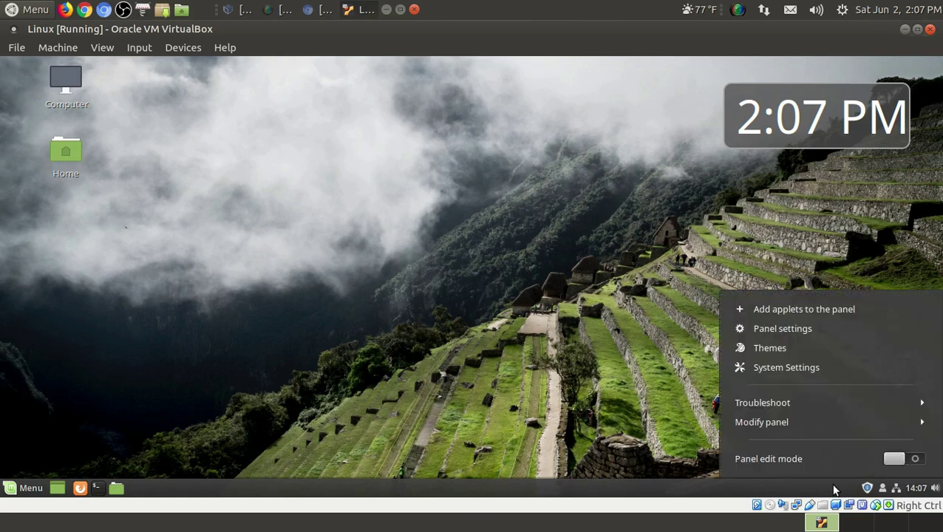
left_click(816, 309)
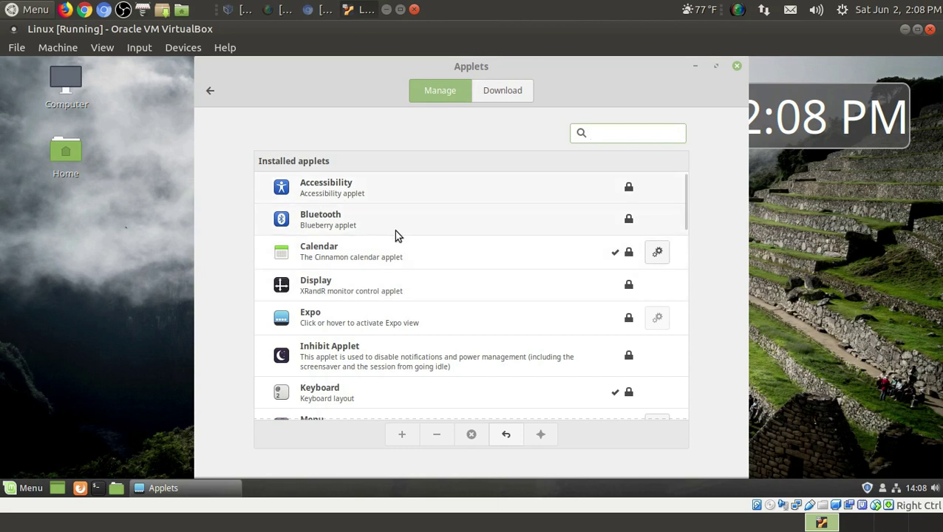
scroll(395, 232, "down", 4)
scroll(395, 234, "down", 10)
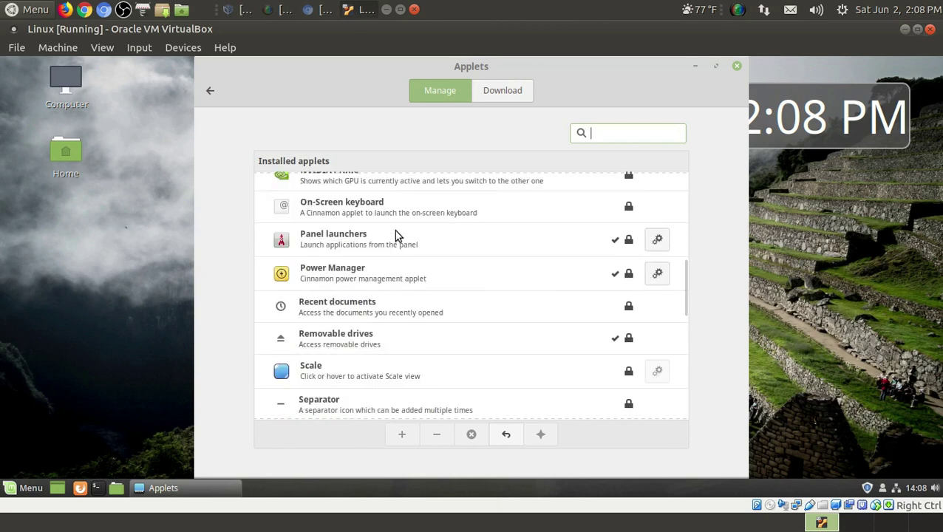
scroll(394, 234, "down", 3)
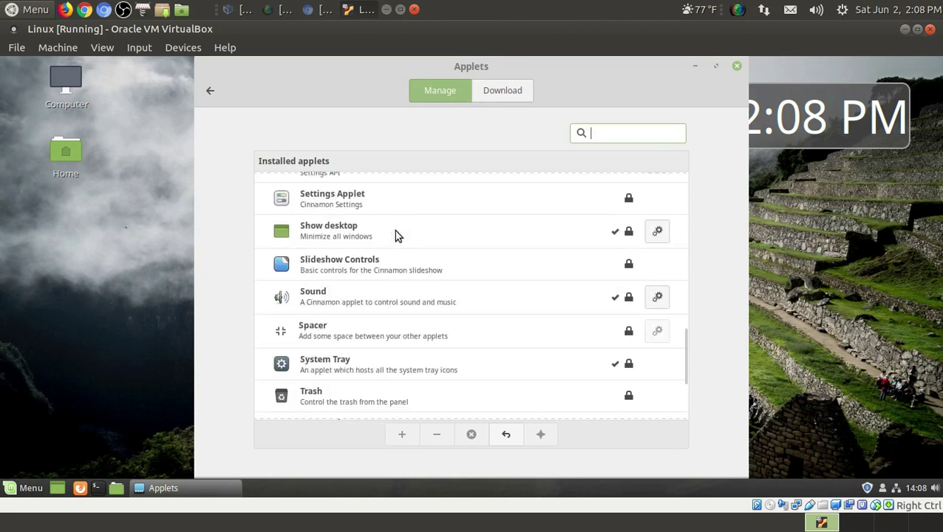
scroll(394, 234, "down", 4)
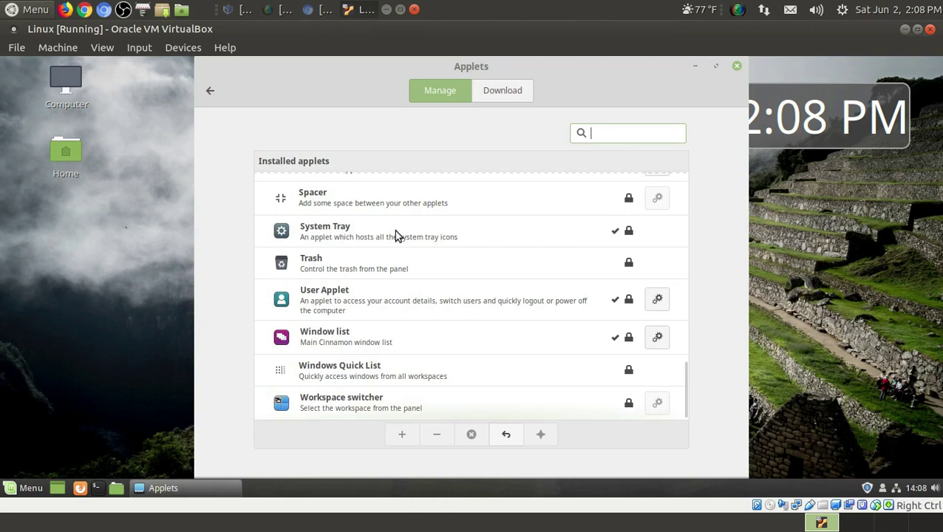
scroll(396, 235, "up", 6)
scroll(393, 233, "up", 10)
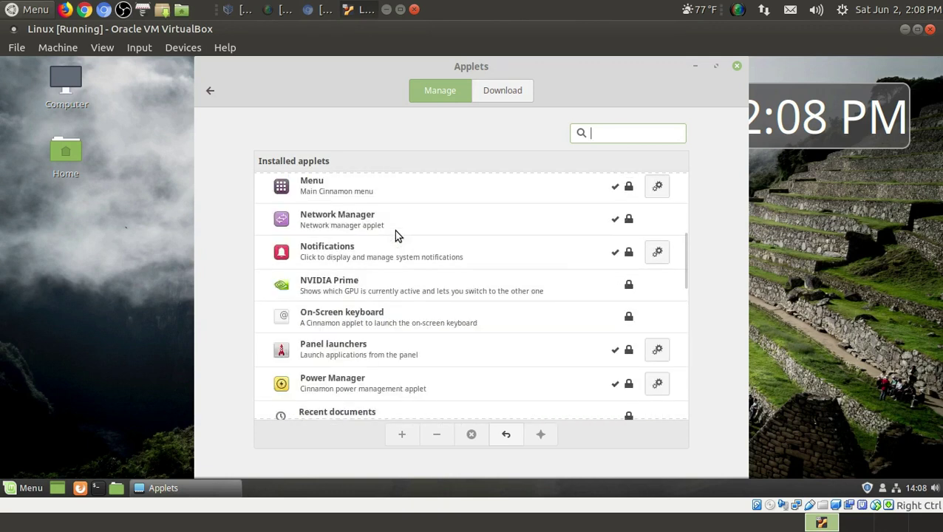
- Refresh the outdated cache of downloadable applets, then return to the panel menu
left_click(507, 91)
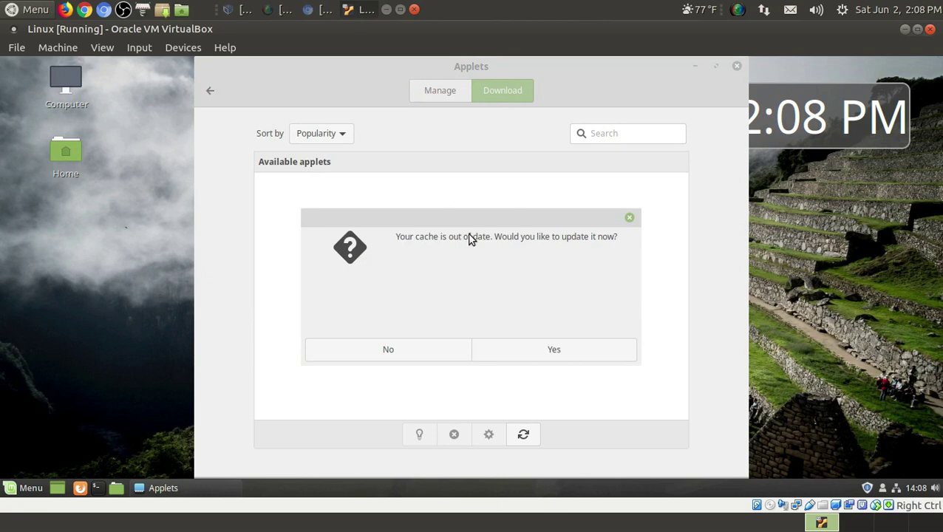
left_click(509, 354)
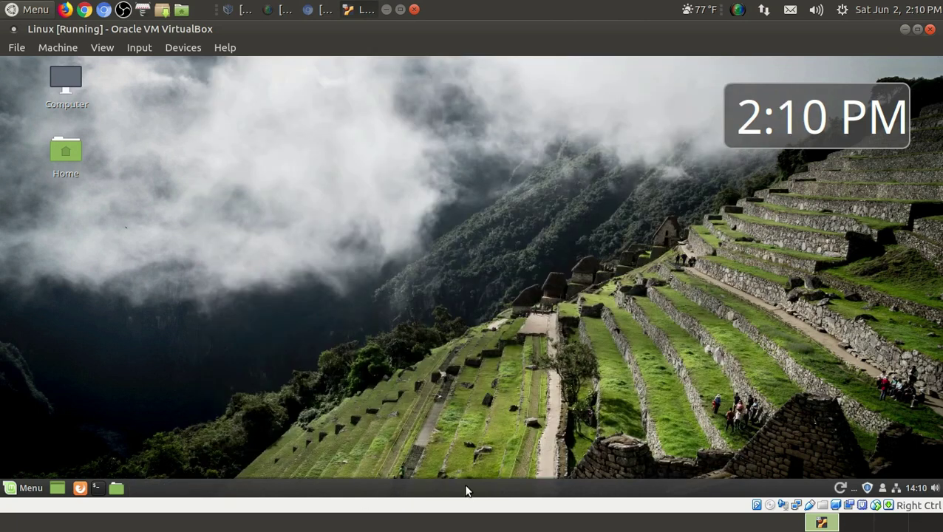
right_click(465, 490)
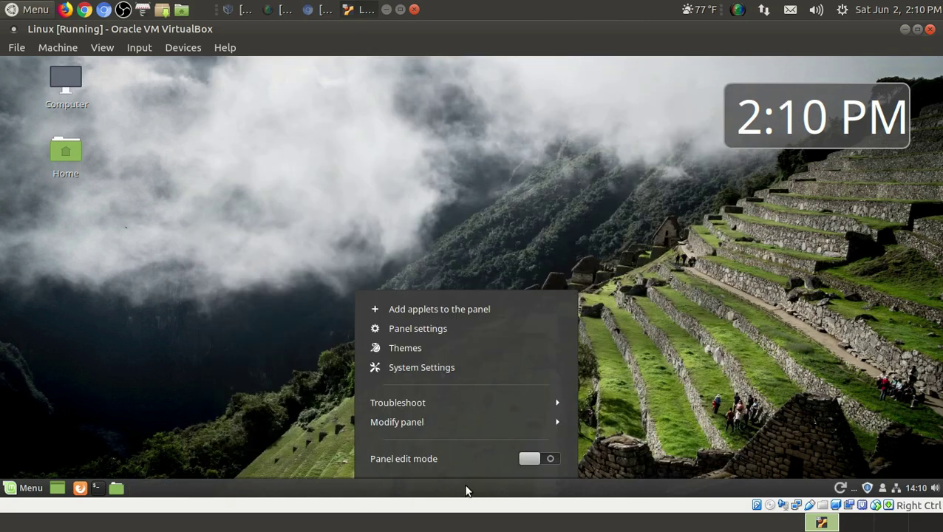
- Refresh the Themes download cache, scroll through the available themes, then close Themes
left_click(432, 348)
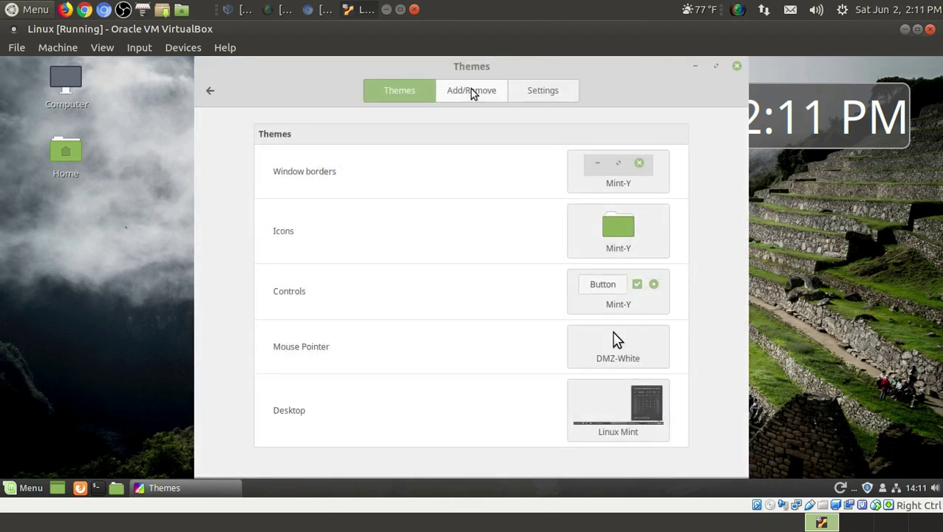
left_click(470, 90)
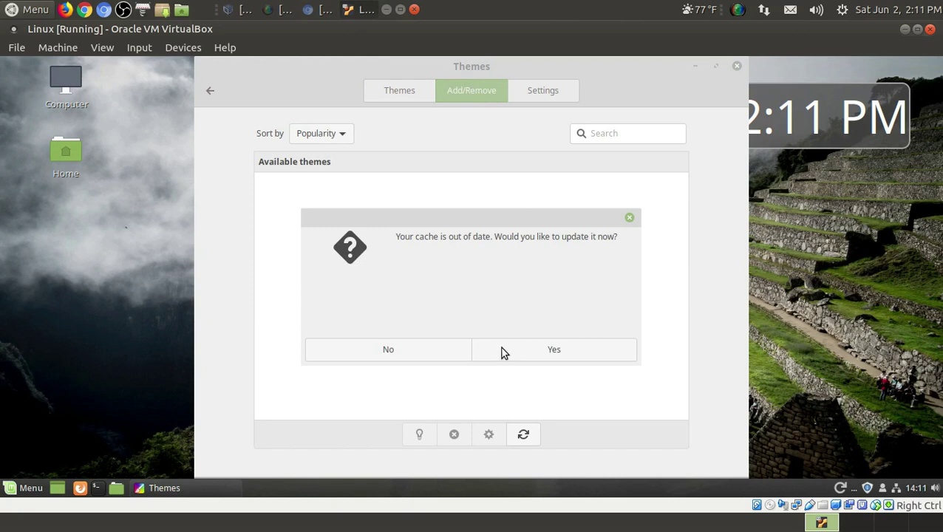
left_click(529, 356)
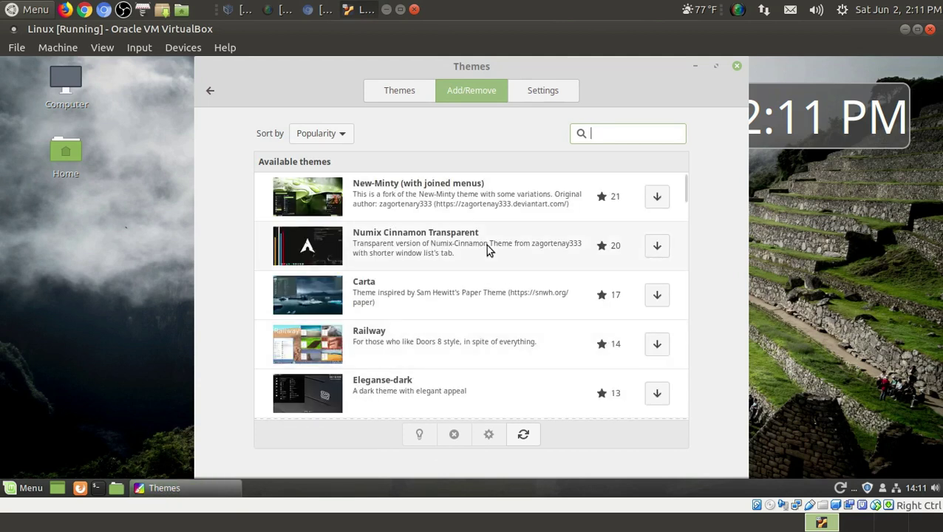
scroll(507, 263, "down", 5)
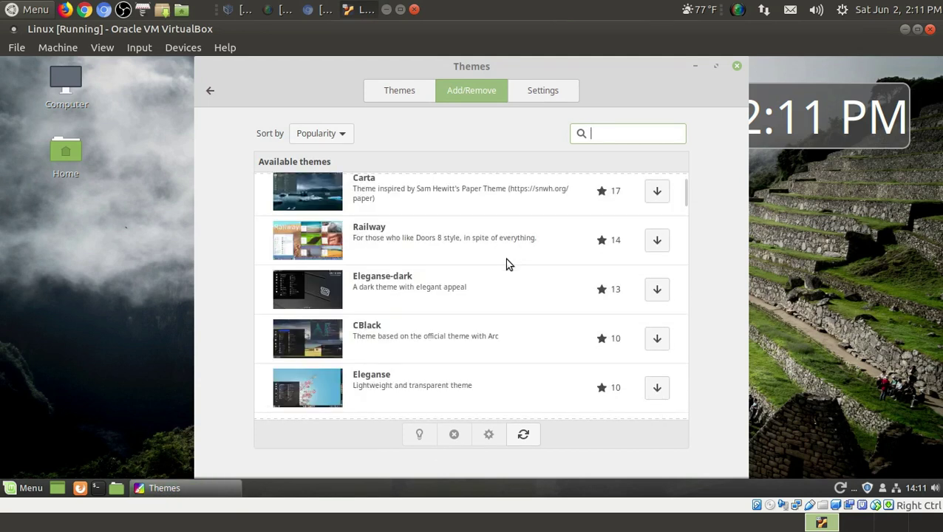
scroll(507, 264, "down", 5)
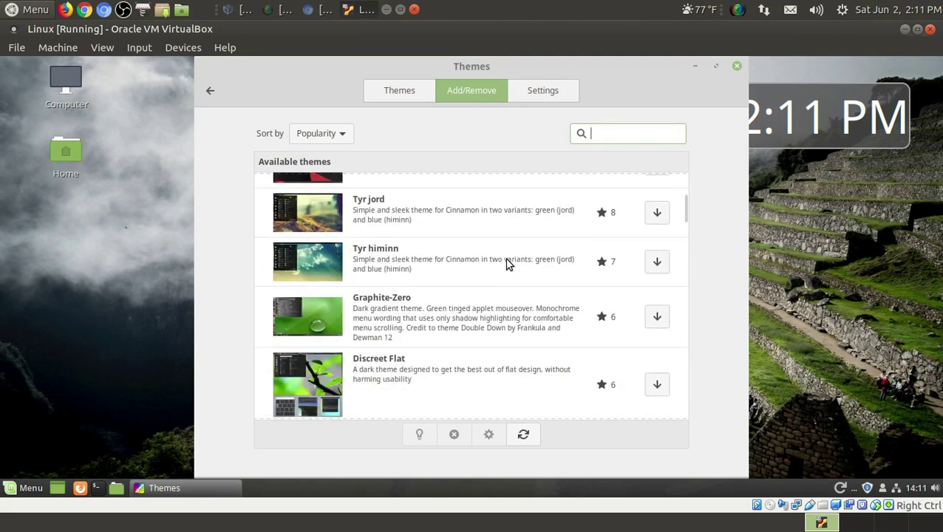
scroll(506, 264, "down", 5)
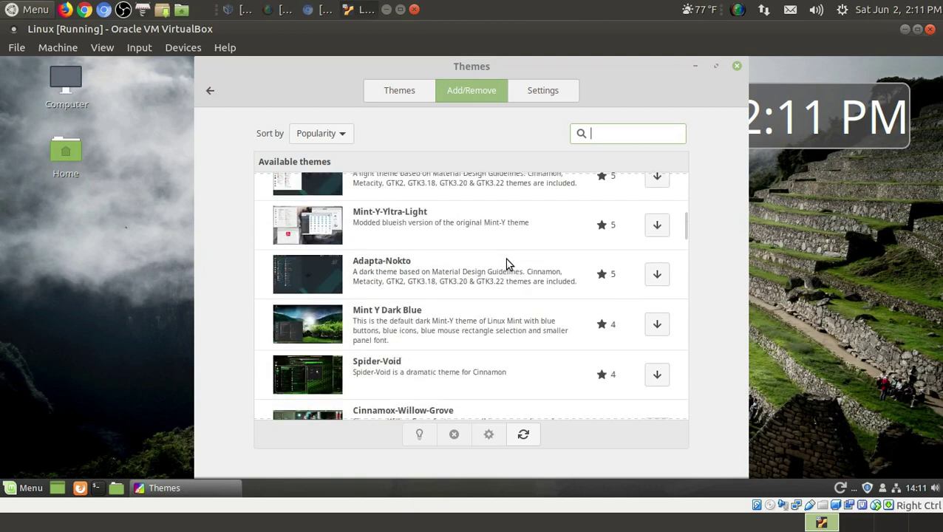
scroll(507, 263, "down", 2)
scroll(507, 264, "down", 4)
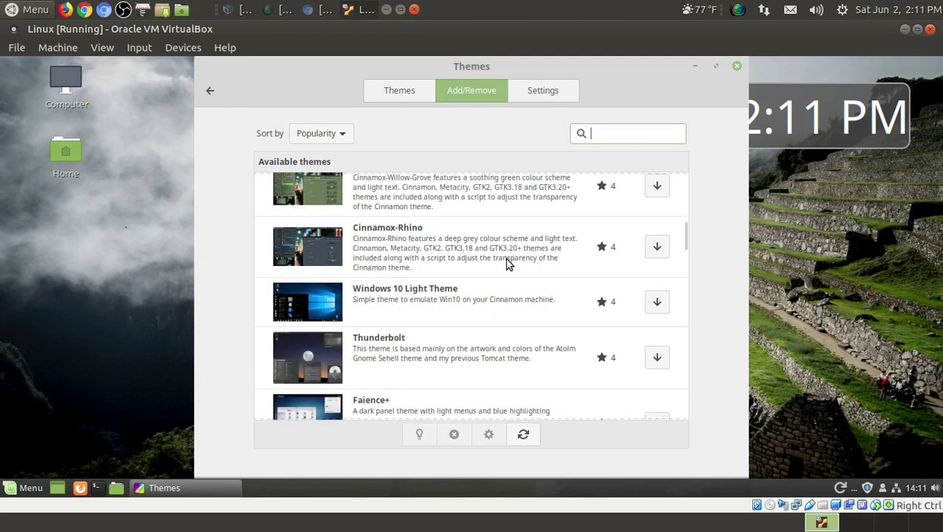
left_click(737, 68)
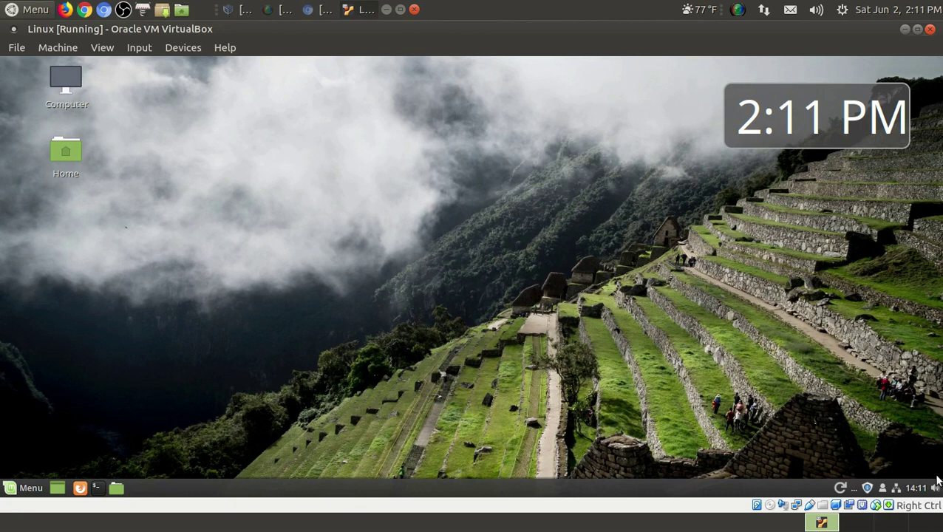
- Toggle panel edit mode on, expand Modify panel, then switch edit mode back off
right_click(651, 487)
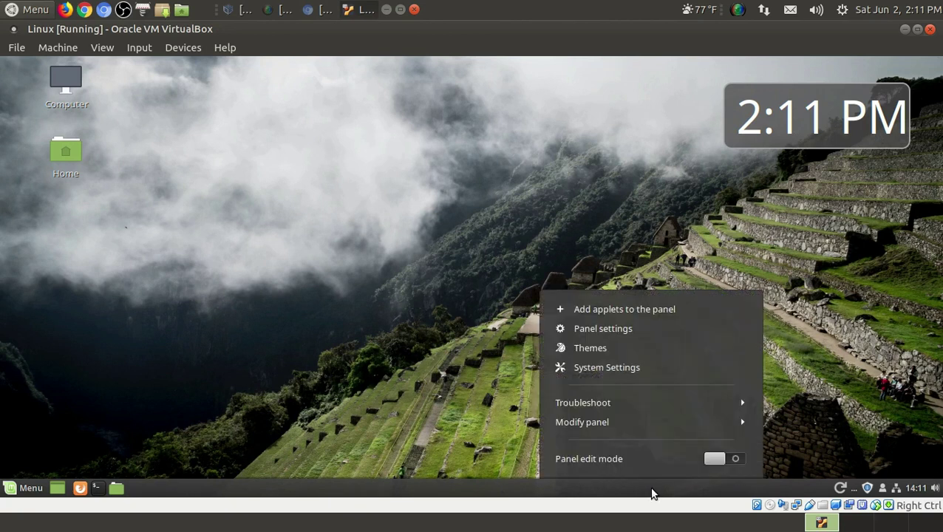
left_click(736, 459)
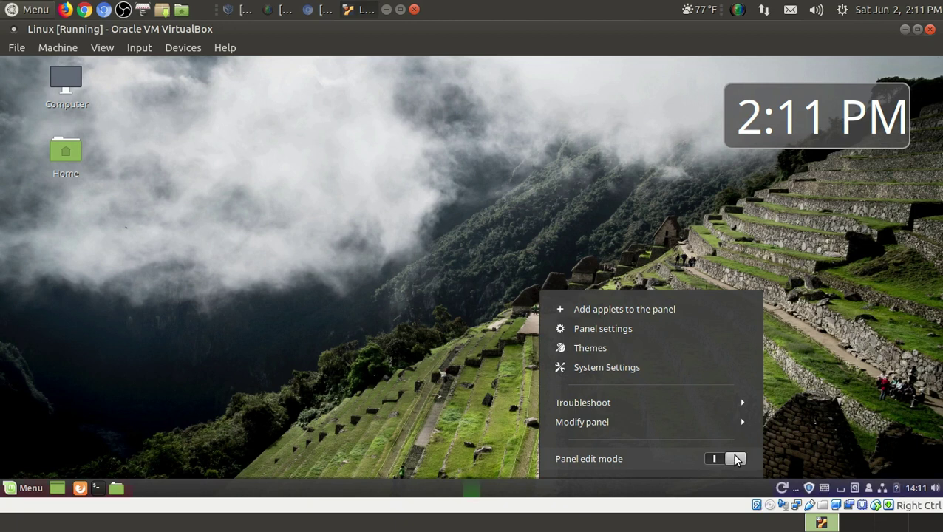
left_click(588, 422)
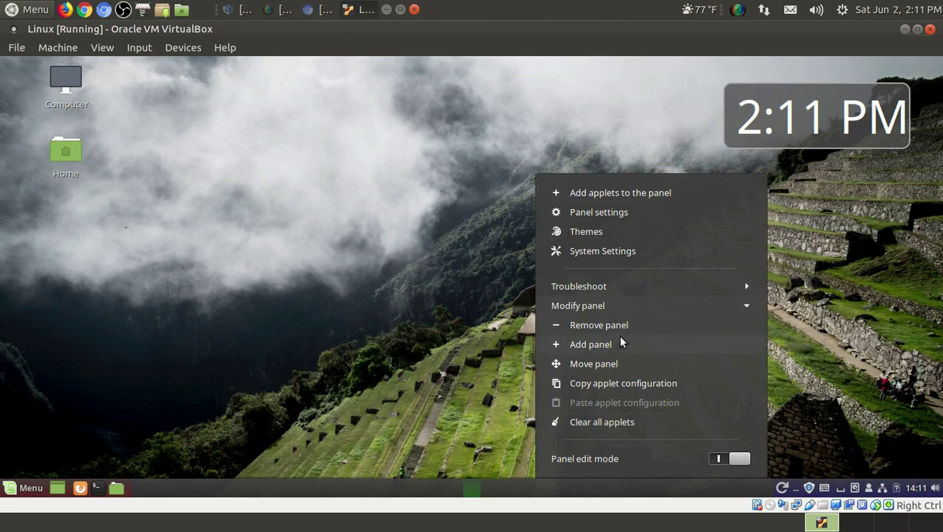
left_click(718, 459)
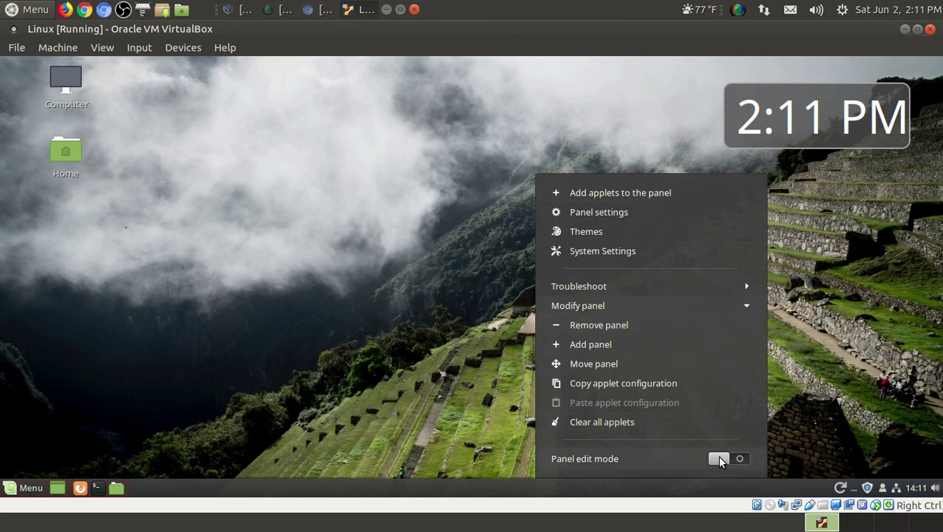
left_click(377, 367)
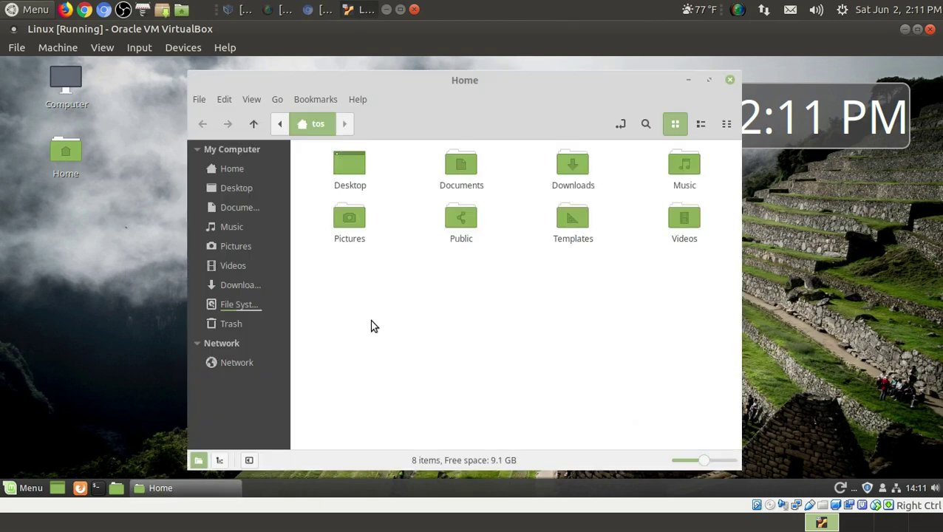
key("ctrl+w")
key("ctrl+alt+t")
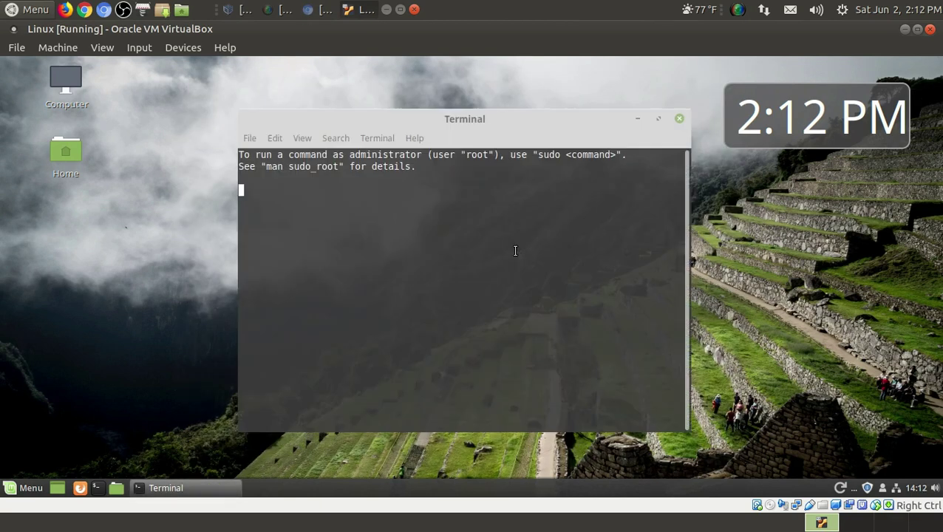
left_click(680, 118)
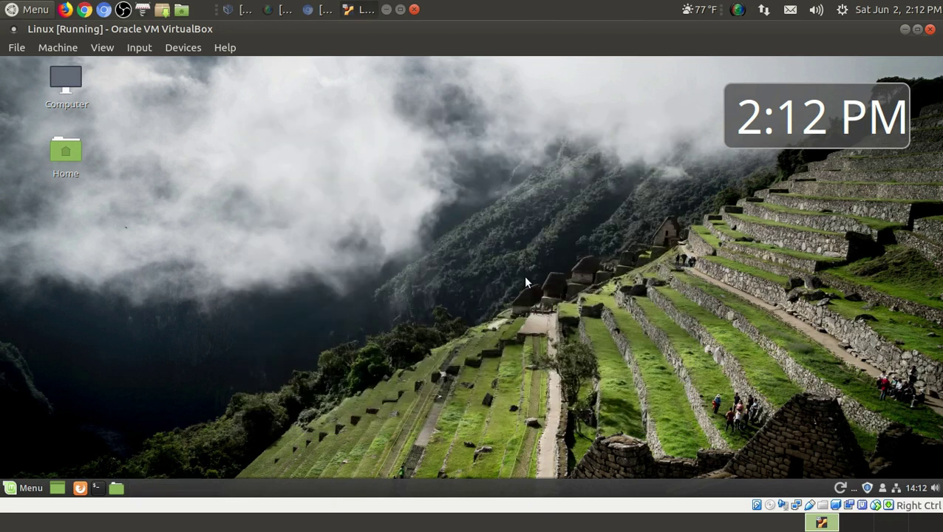
left_click(80, 489)
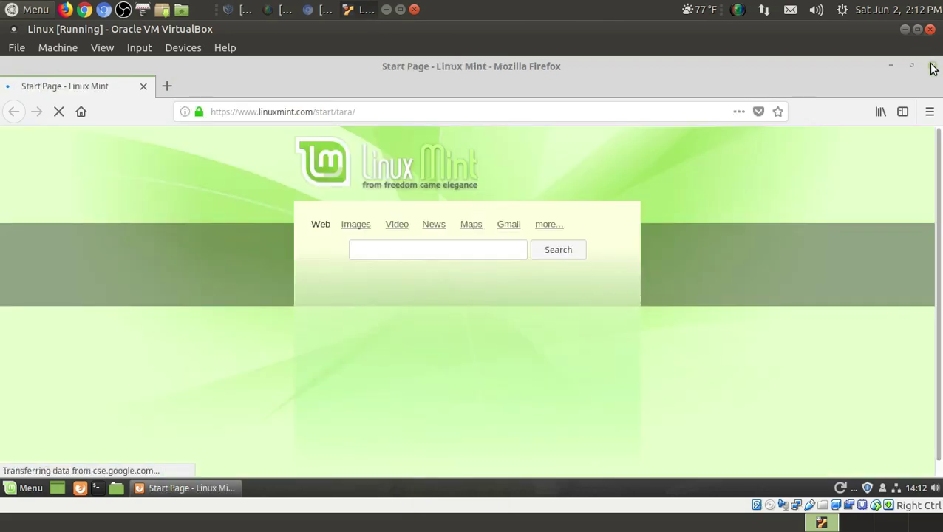
left_click(933, 67)
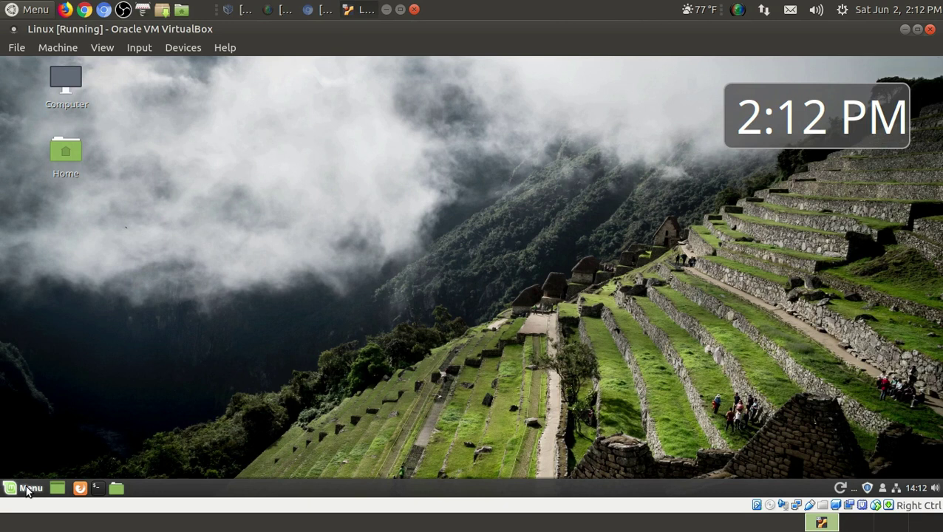
- Show the Mint menu's Preferences category and scroll its list down to Startup Applications
left_click(28, 489)
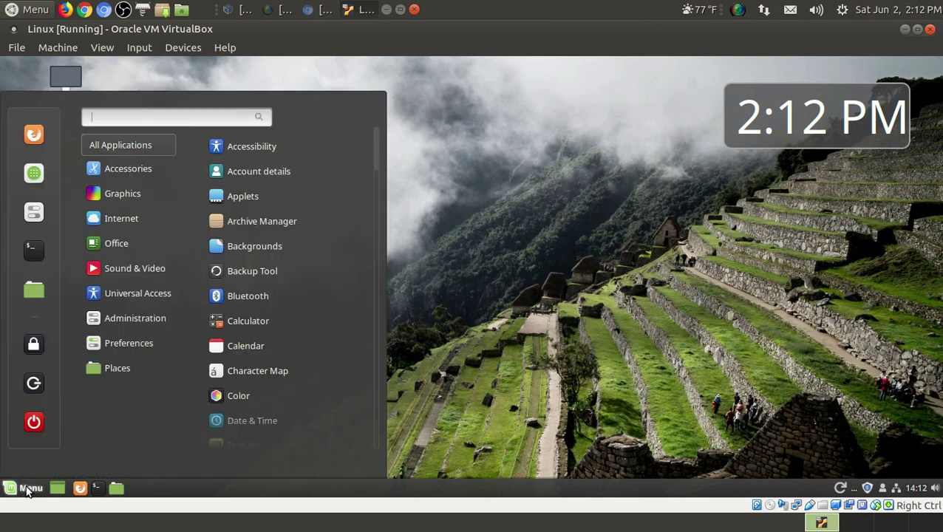
mouse_move(122, 171)
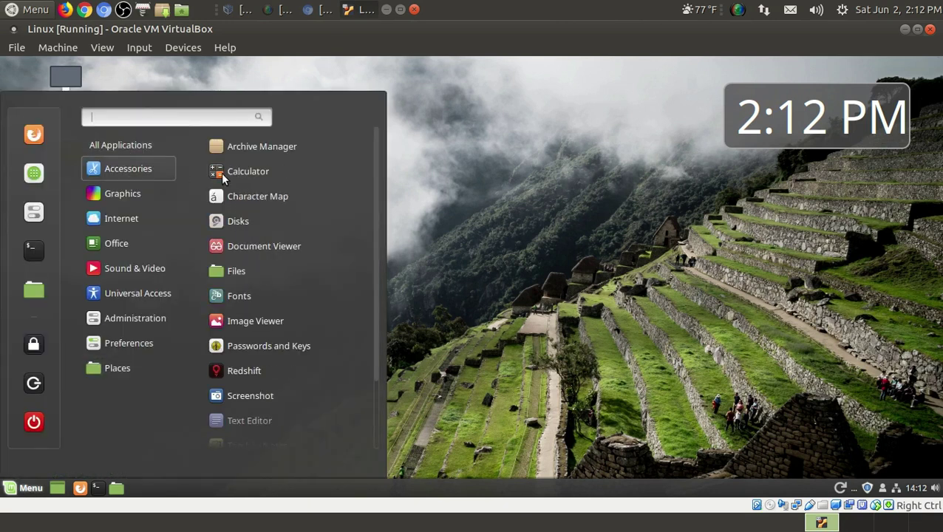
scroll(281, 254, "down", 1)
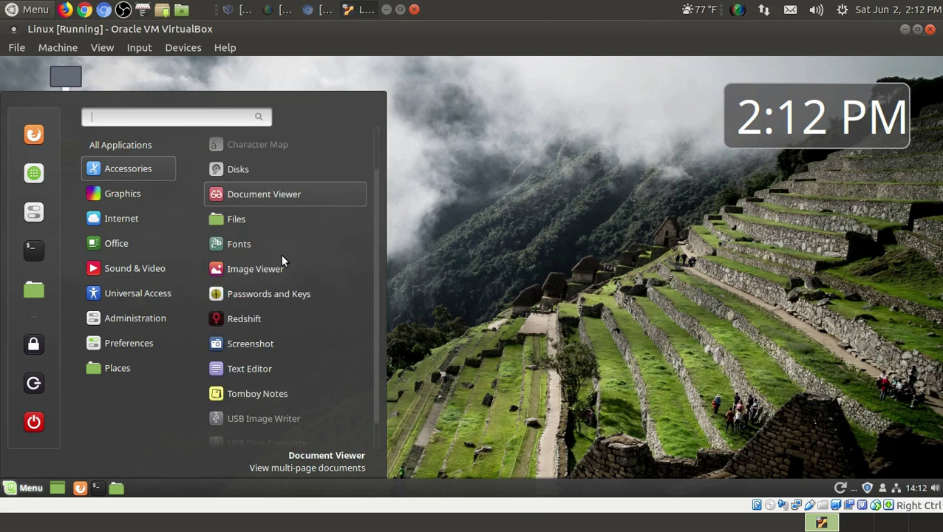
scroll(282, 256, "down", 1)
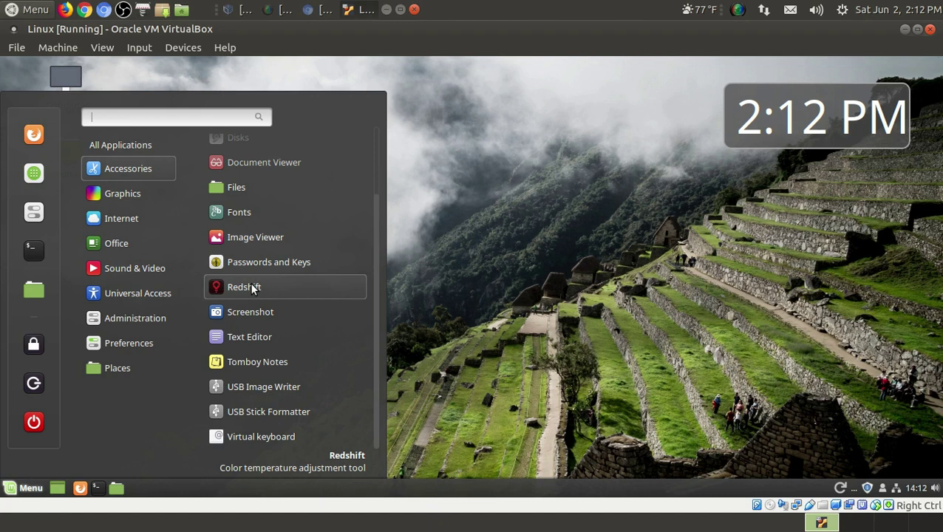
mouse_move(131, 196)
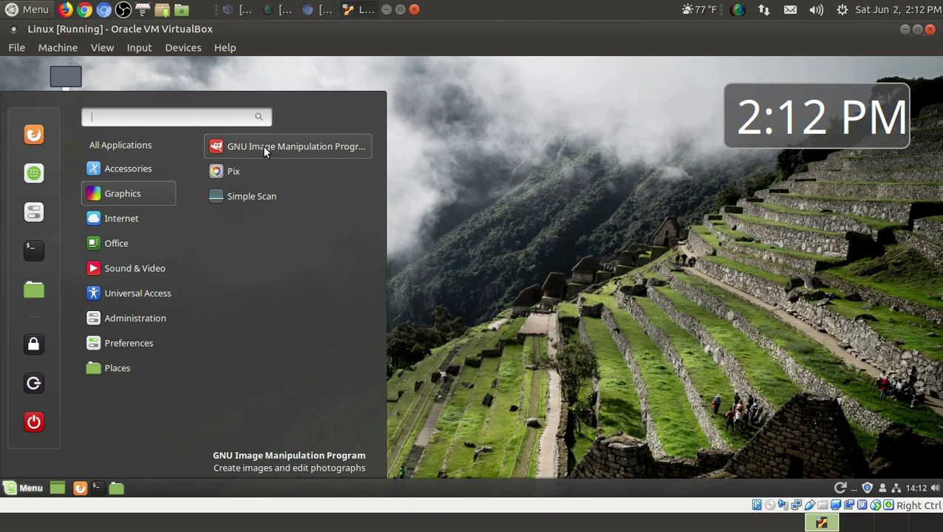
mouse_move(133, 219)
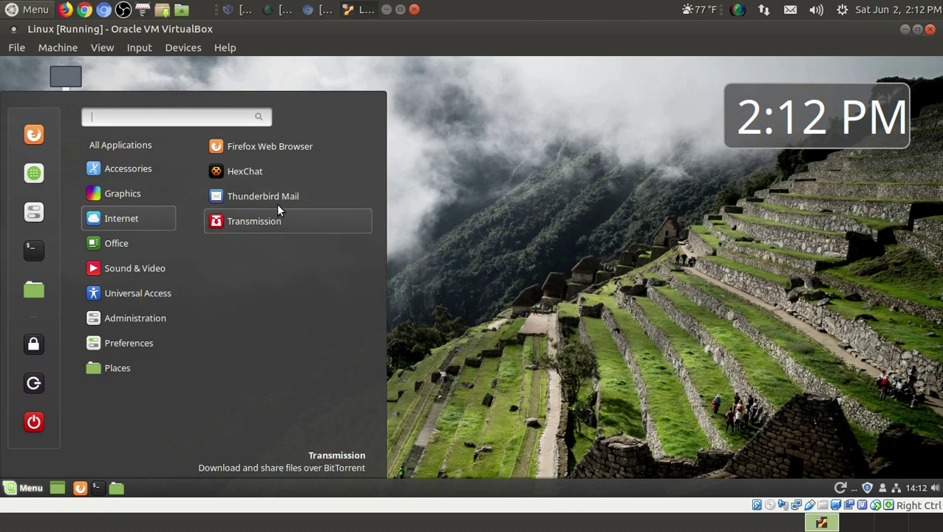
mouse_move(153, 241)
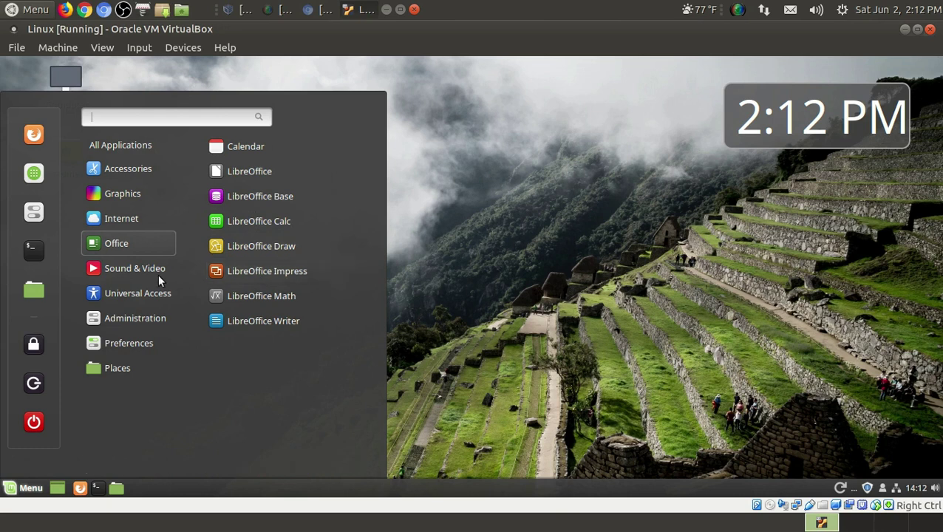
mouse_move(142, 271)
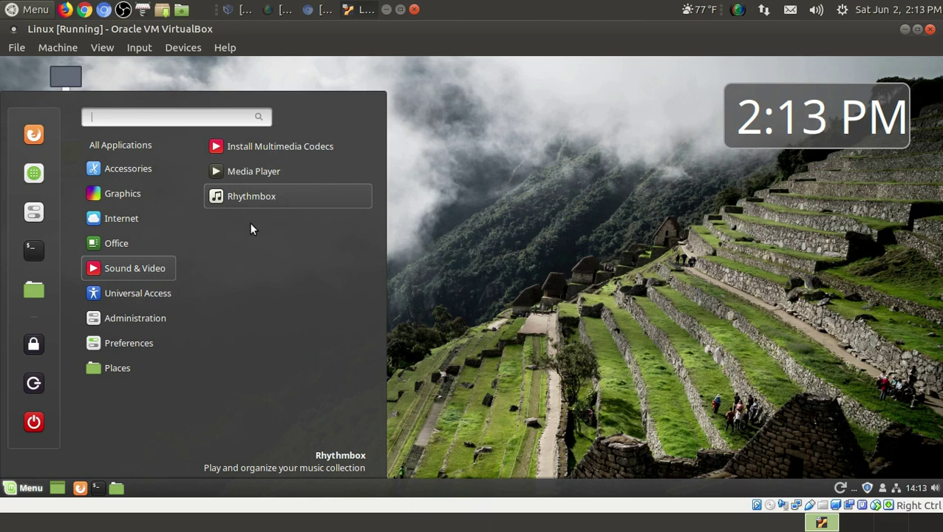
mouse_move(152, 292)
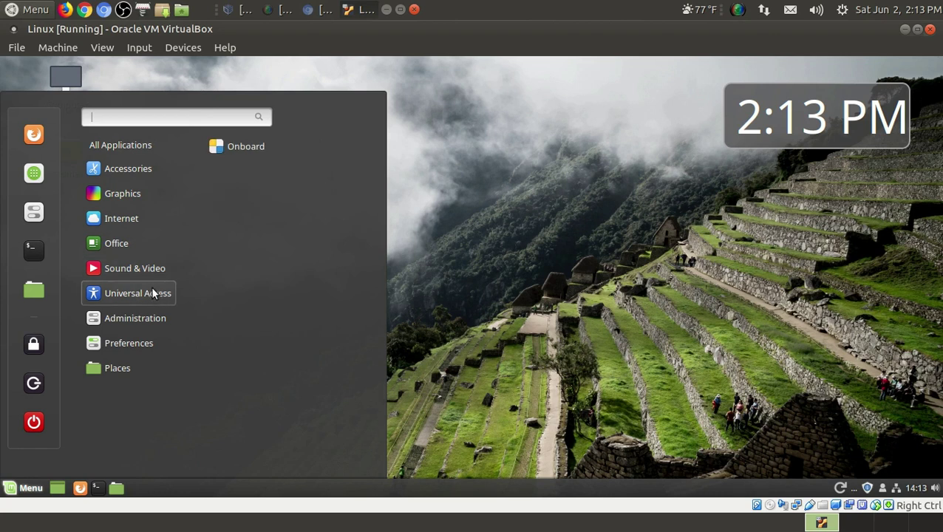
mouse_move(147, 317)
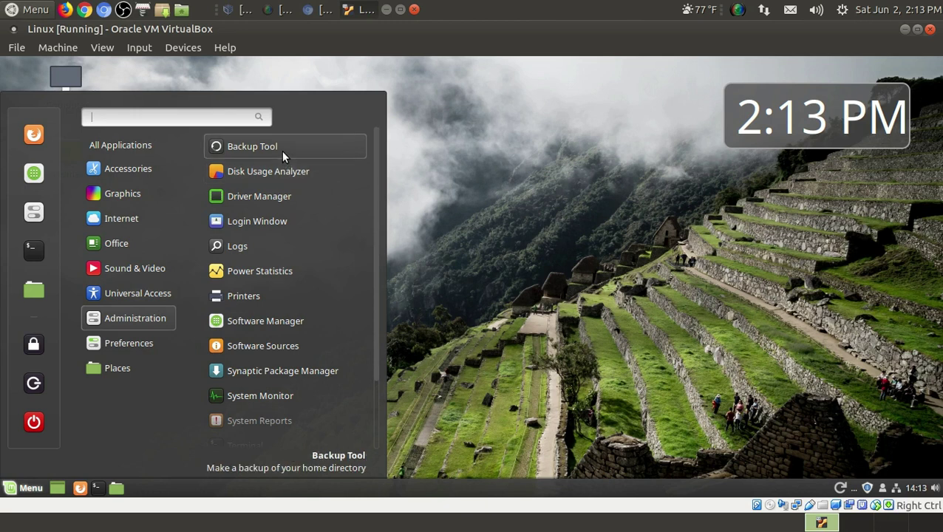
scroll(291, 256, "down", 2)
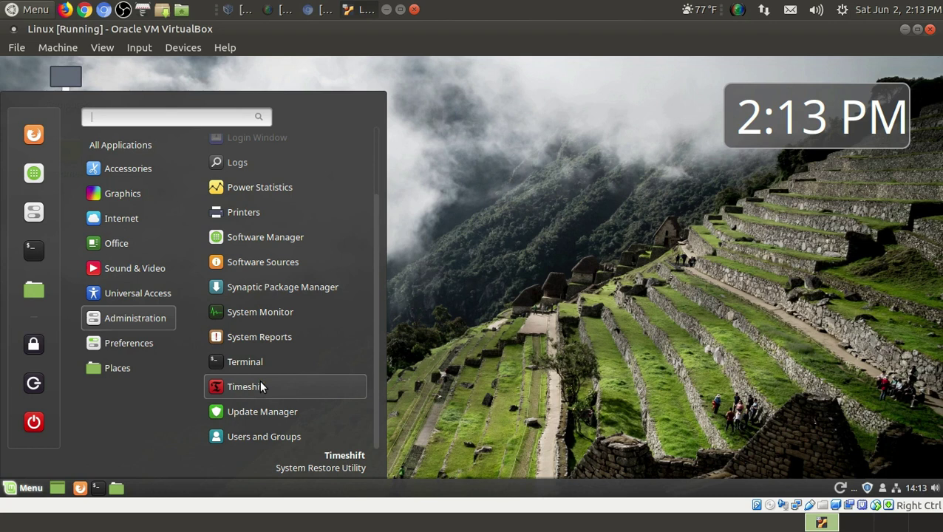
mouse_move(118, 346)
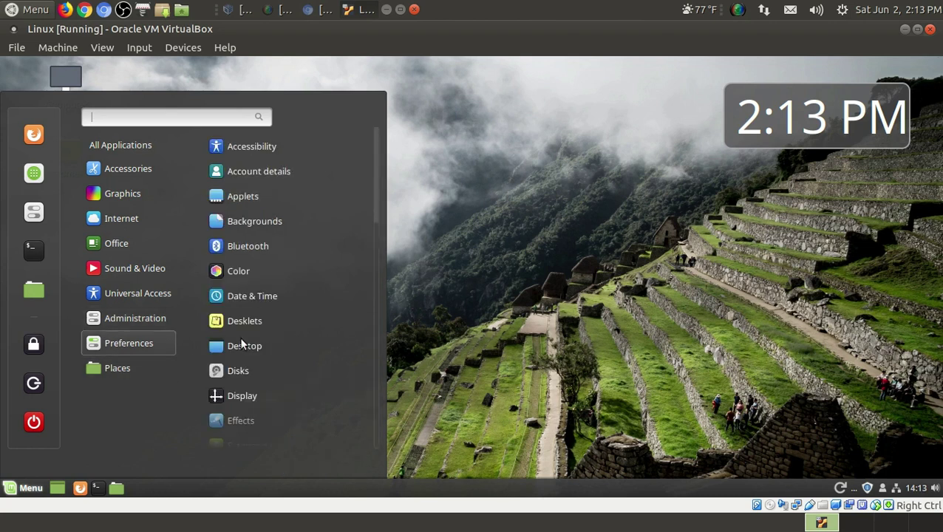
scroll(275, 322, "down", 10)
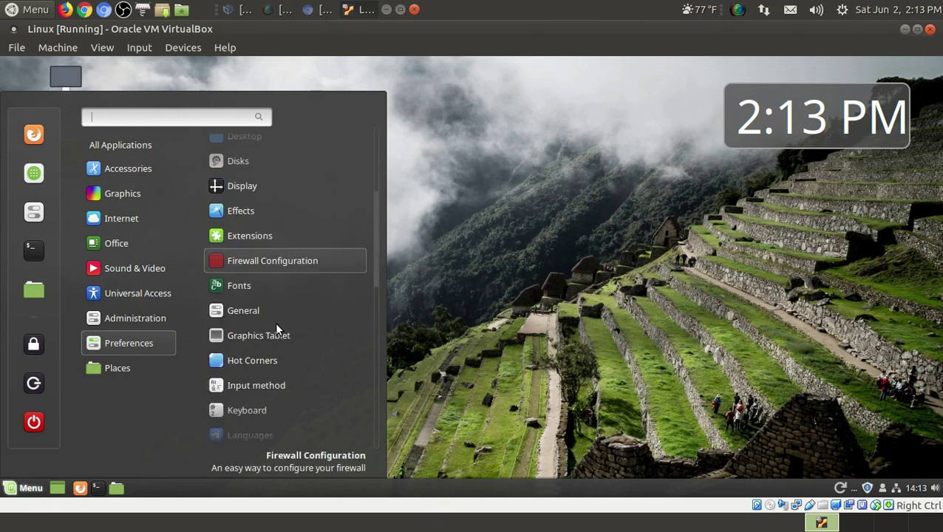
scroll(275, 323, "down", 5)
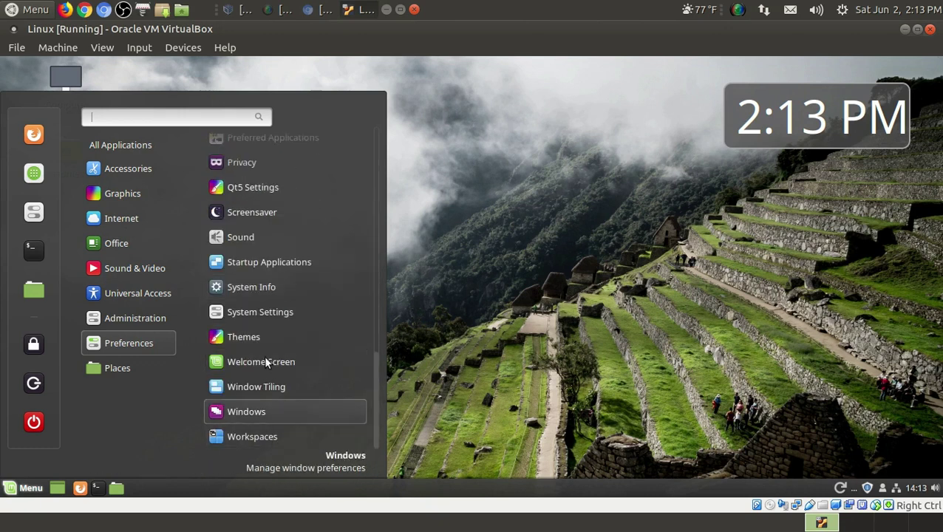
- Open Startup Applications and switch off mintwelcome, Flatpak and Support for NVIDIA Prime
left_click(270, 258)
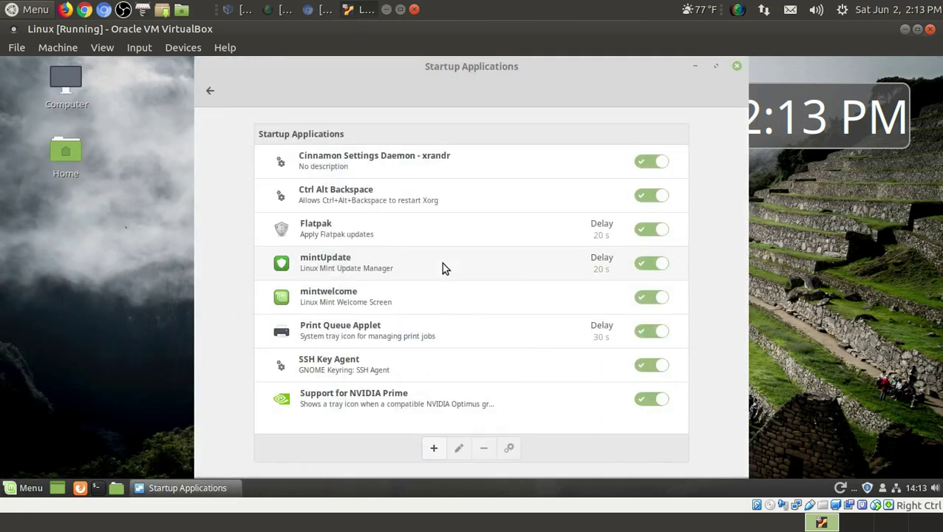
left_click(642, 303)
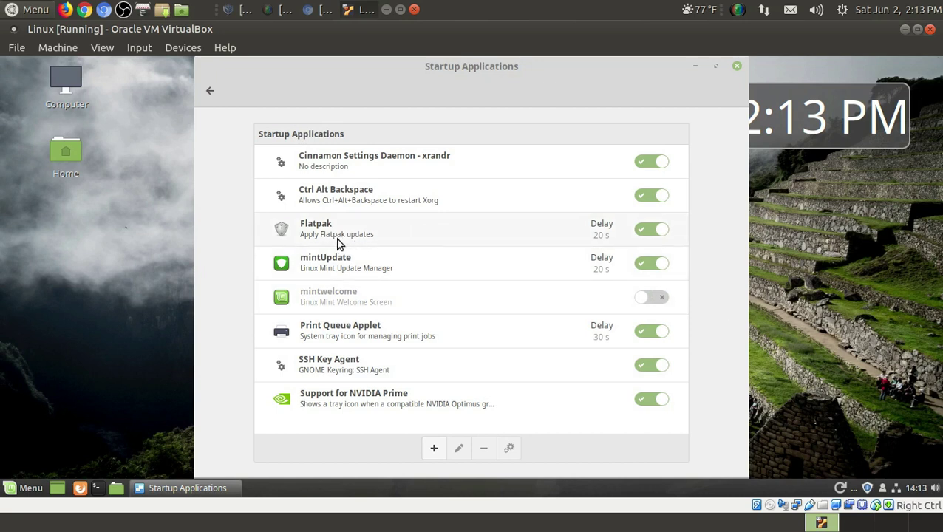
left_click(650, 235)
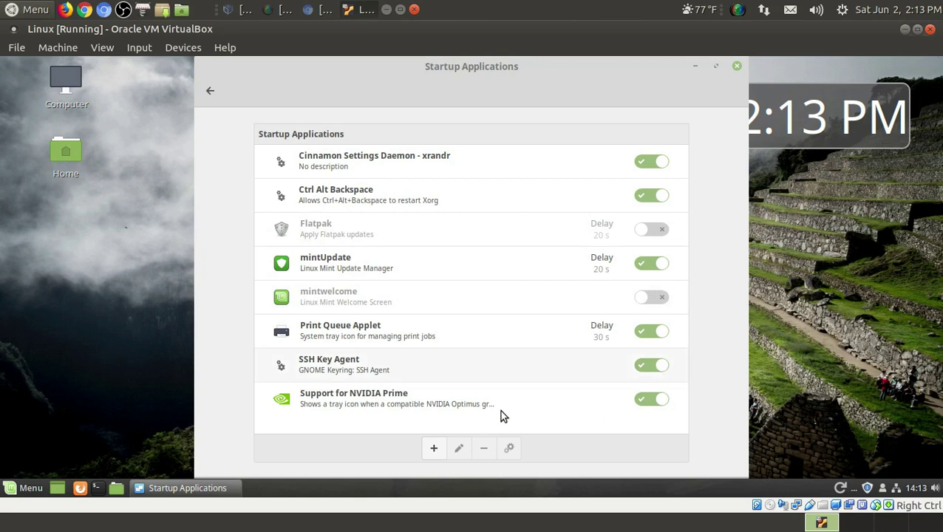
left_click(642, 401)
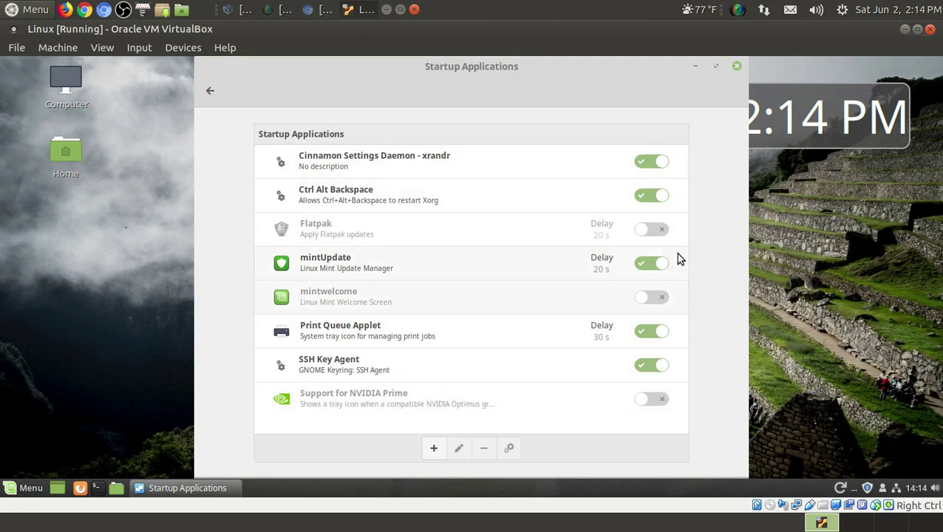
- Find System Monitor via a 'mon' menu search, review its Resources graphs, then close it
left_click(736, 67)
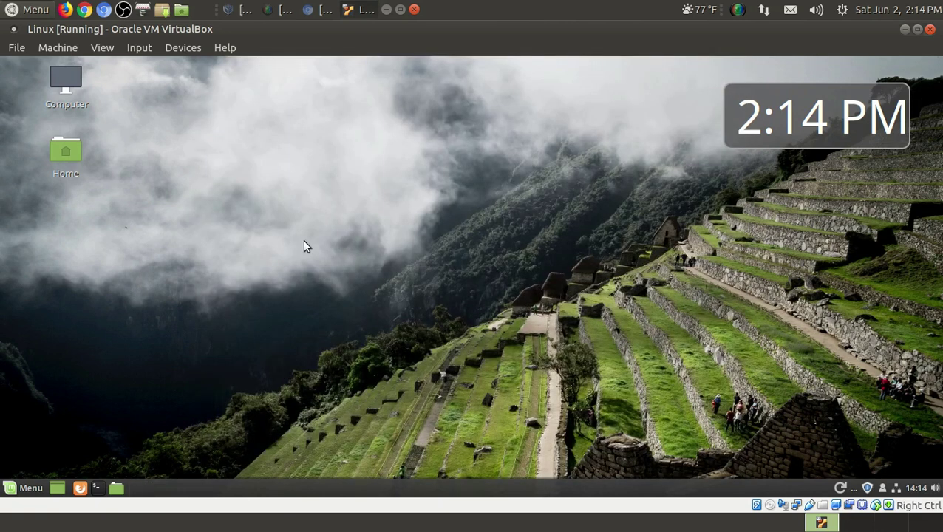
left_click(27, 492)
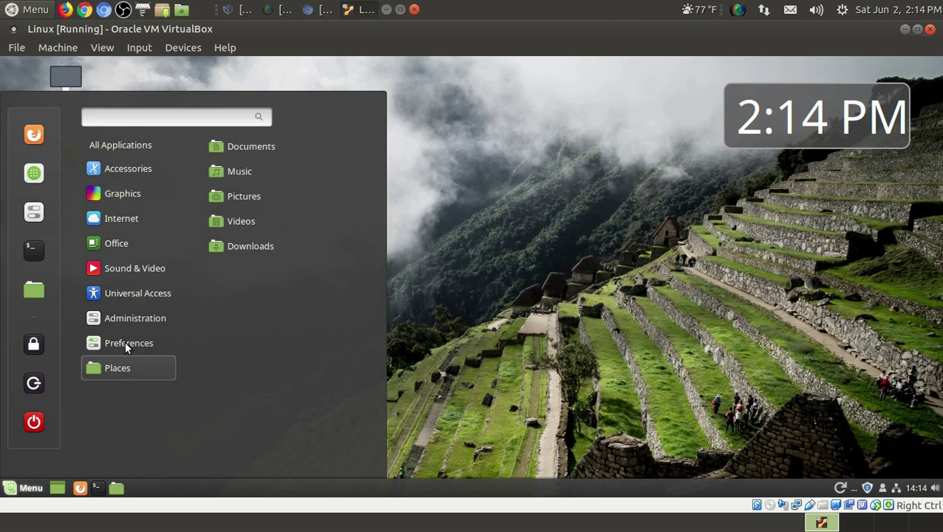
scroll(273, 389, "down", 6)
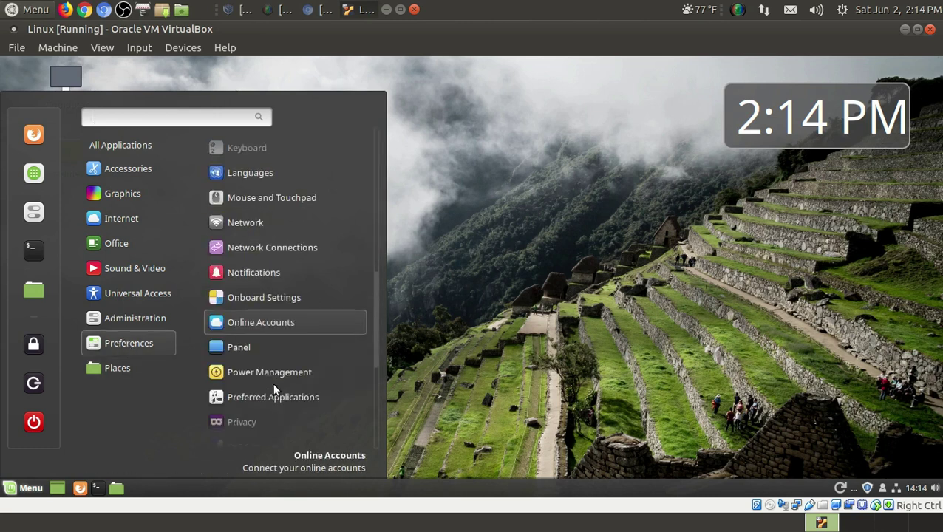
scroll(322, 318, "up", 5)
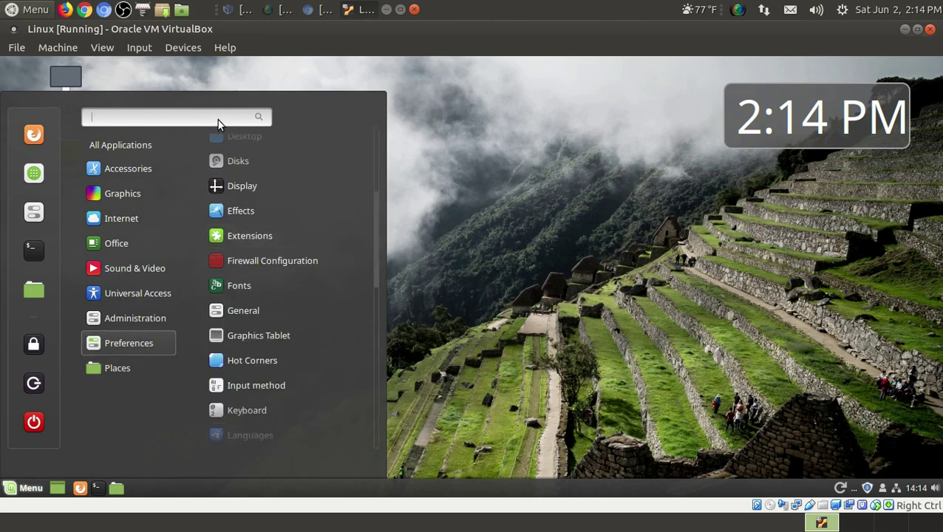
type("mon")
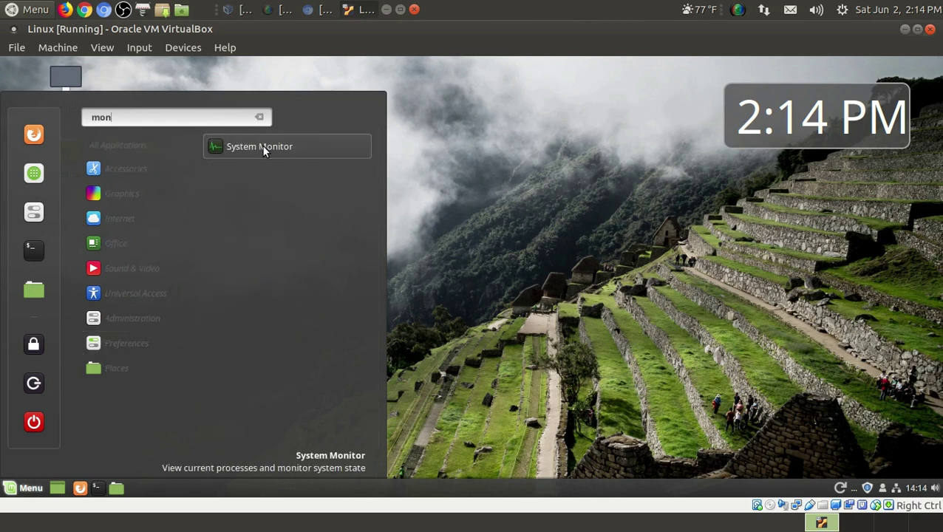
left_click(262, 147)
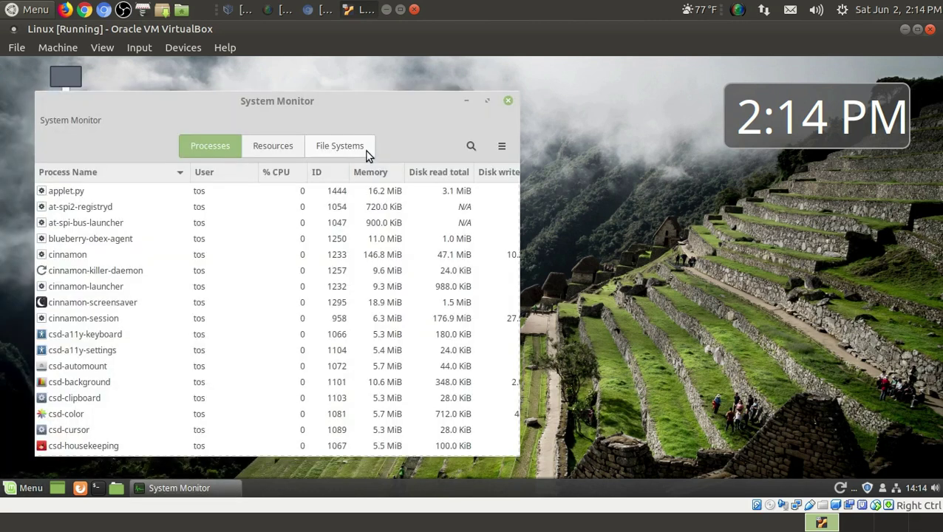
left_click(273, 146)
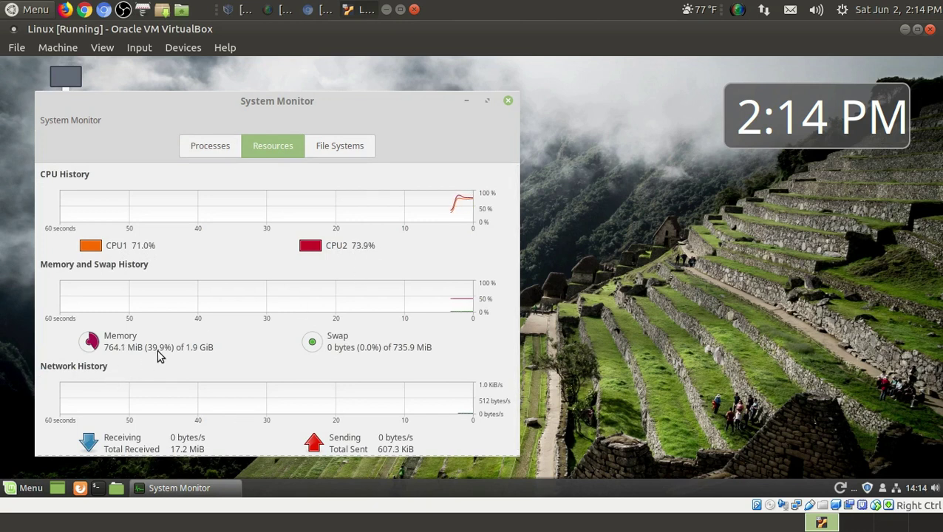
left_click(509, 101)
left_click(22, 489)
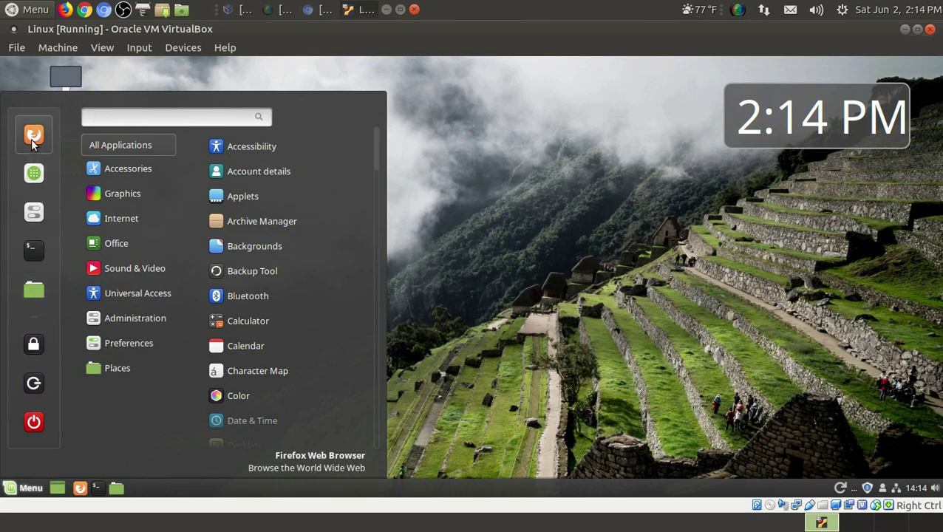
- Favorite Media Player from the Sound & Video category and launch it from the favorites bar
mouse_move(142, 180)
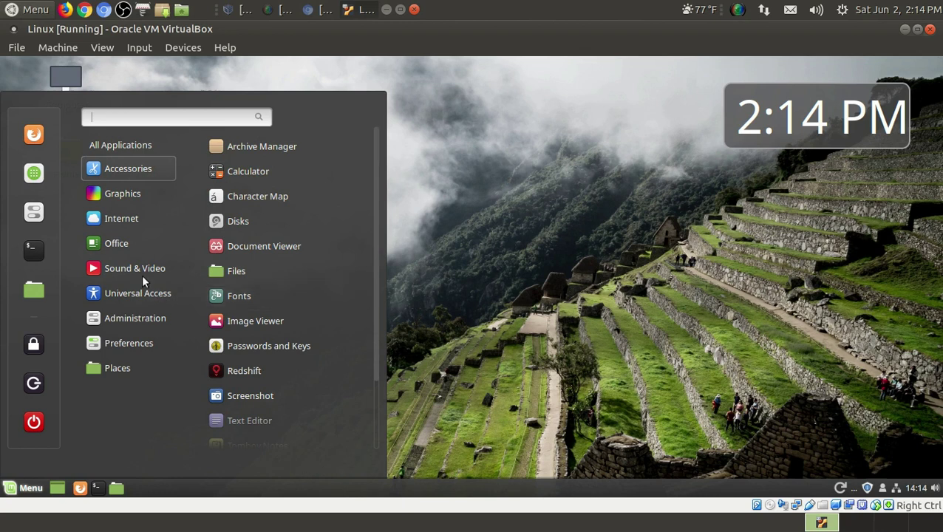
mouse_move(141, 267)
right_click(251, 173)
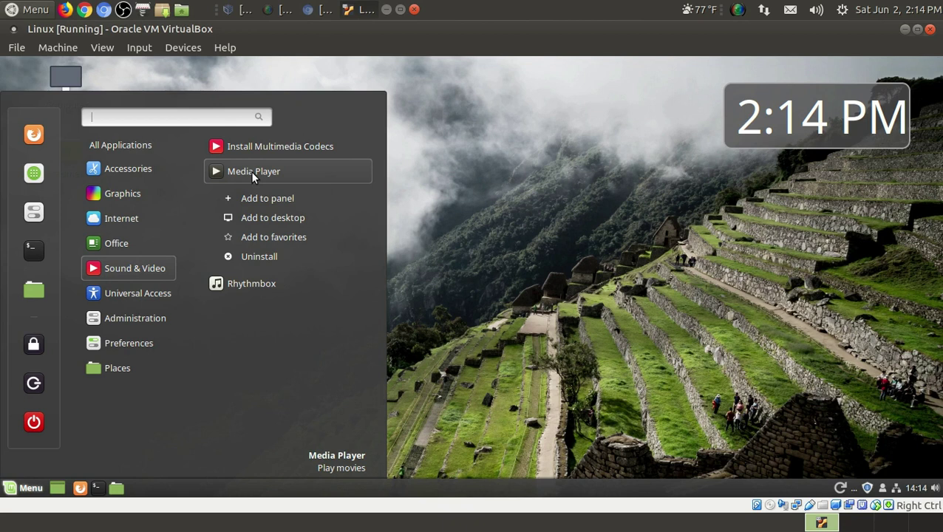
left_click(259, 237)
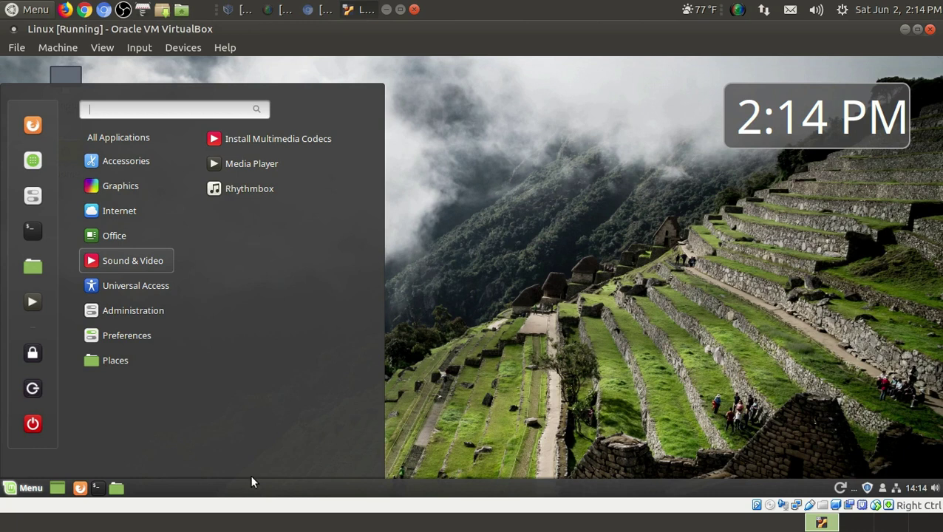
left_click(32, 302)
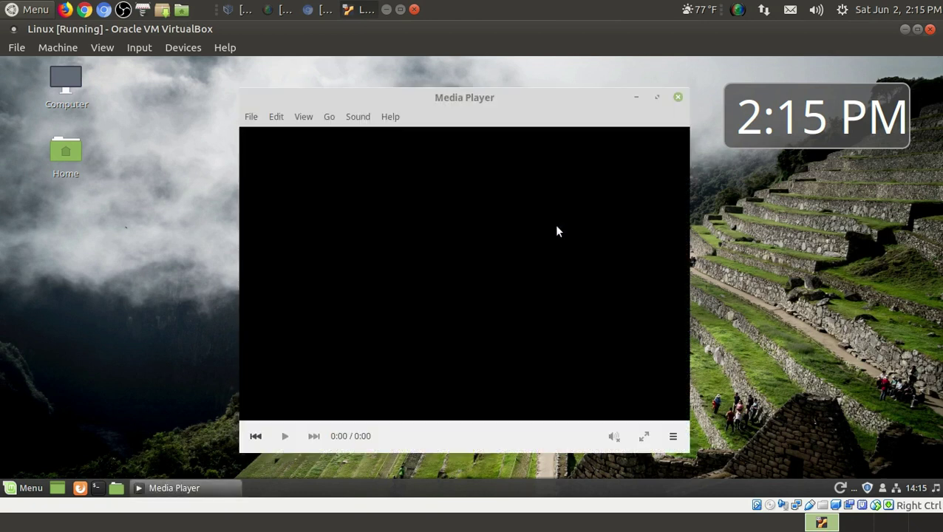
- Close Media Player, then open and dismiss the Menu and the desktop right-click menu
left_click(679, 98)
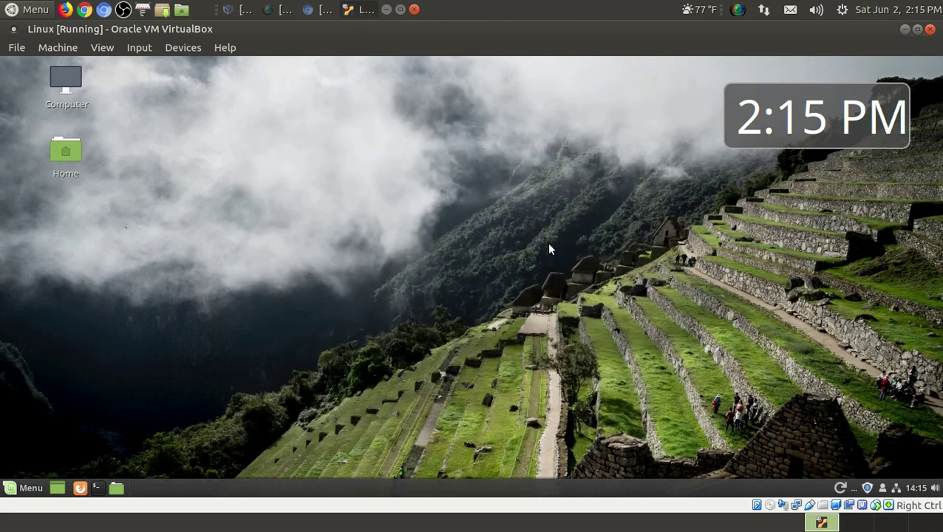
left_click(28, 488)
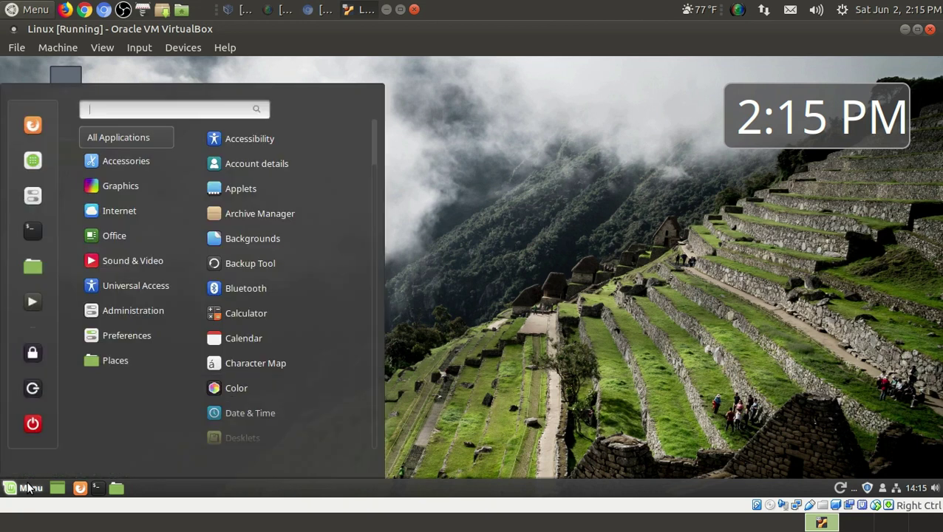
left_click(28, 487)
right_click(399, 273)
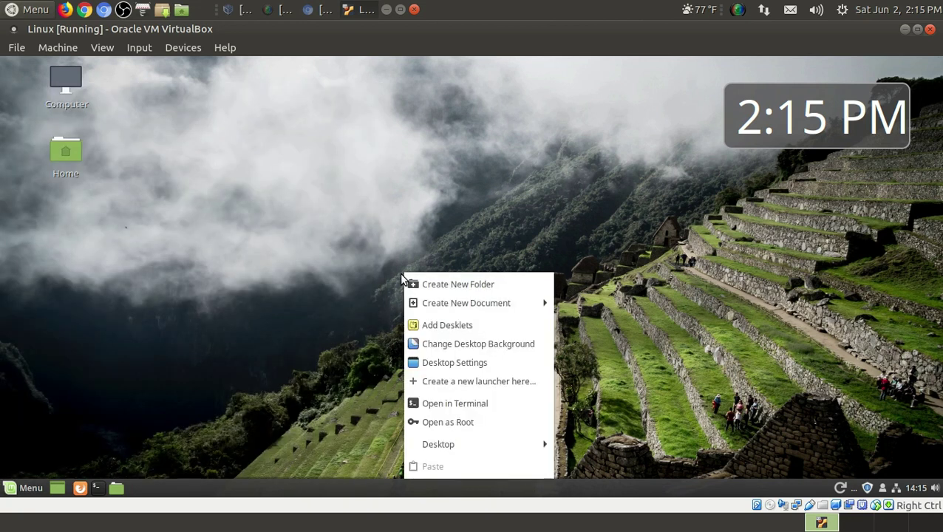
left_click(361, 210)
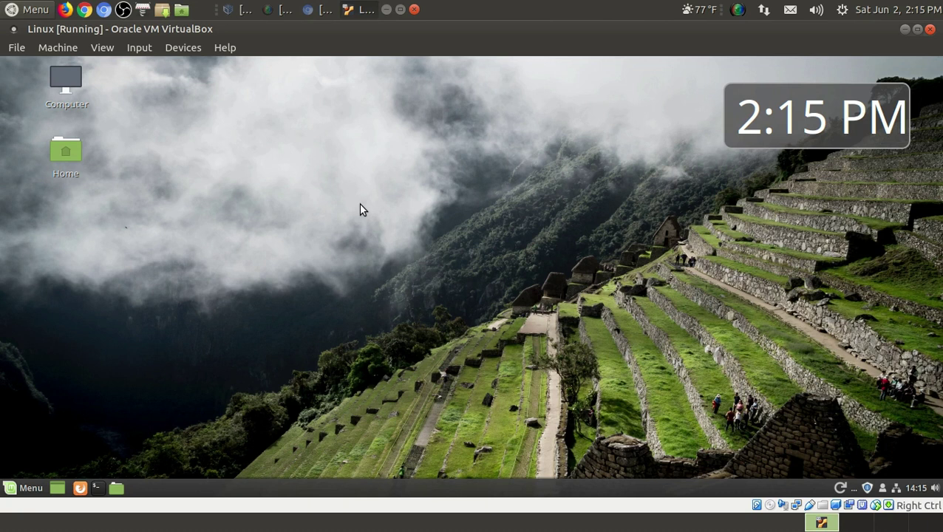
- Open and close the application menu twice more, returning to the Machu Picchu desktop at 2:15 PM
left_click(28, 490)
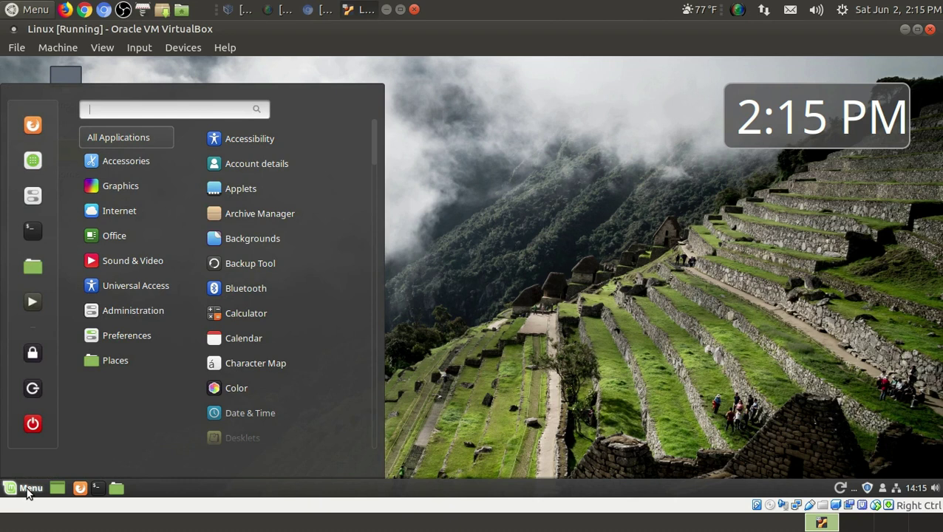
left_click(28, 492)
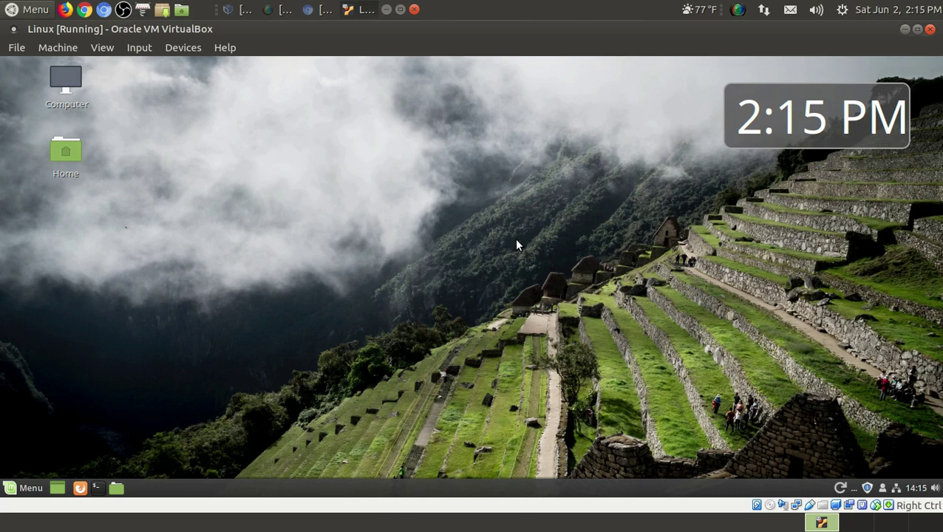
left_click(22, 491)
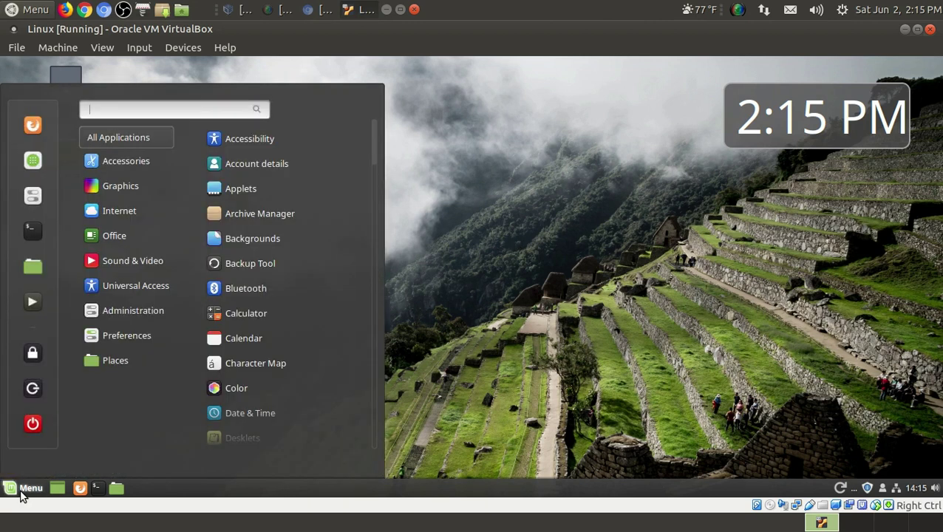
left_click(22, 494)
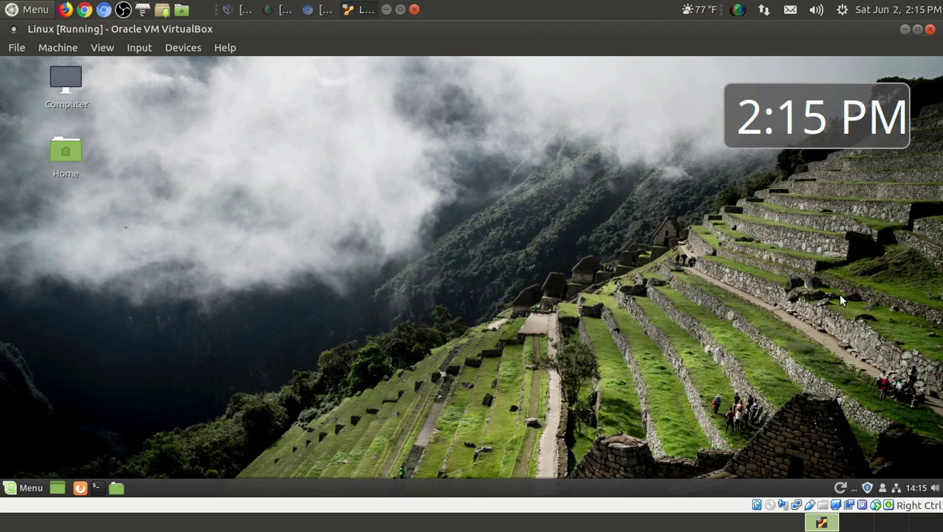
- Minimize the VirtualBox window, revealing the Mint host desktop with its Tostoday, MINT and 19 icons
left_click(904, 31)
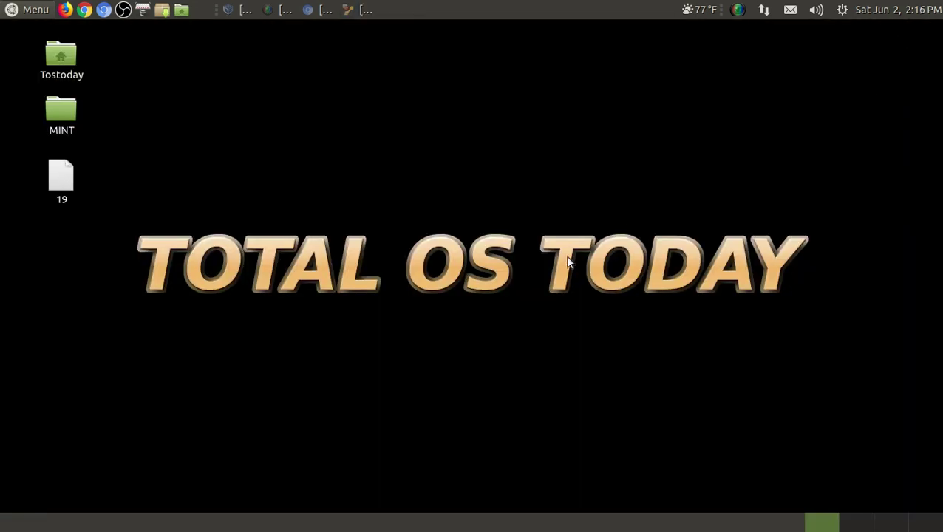